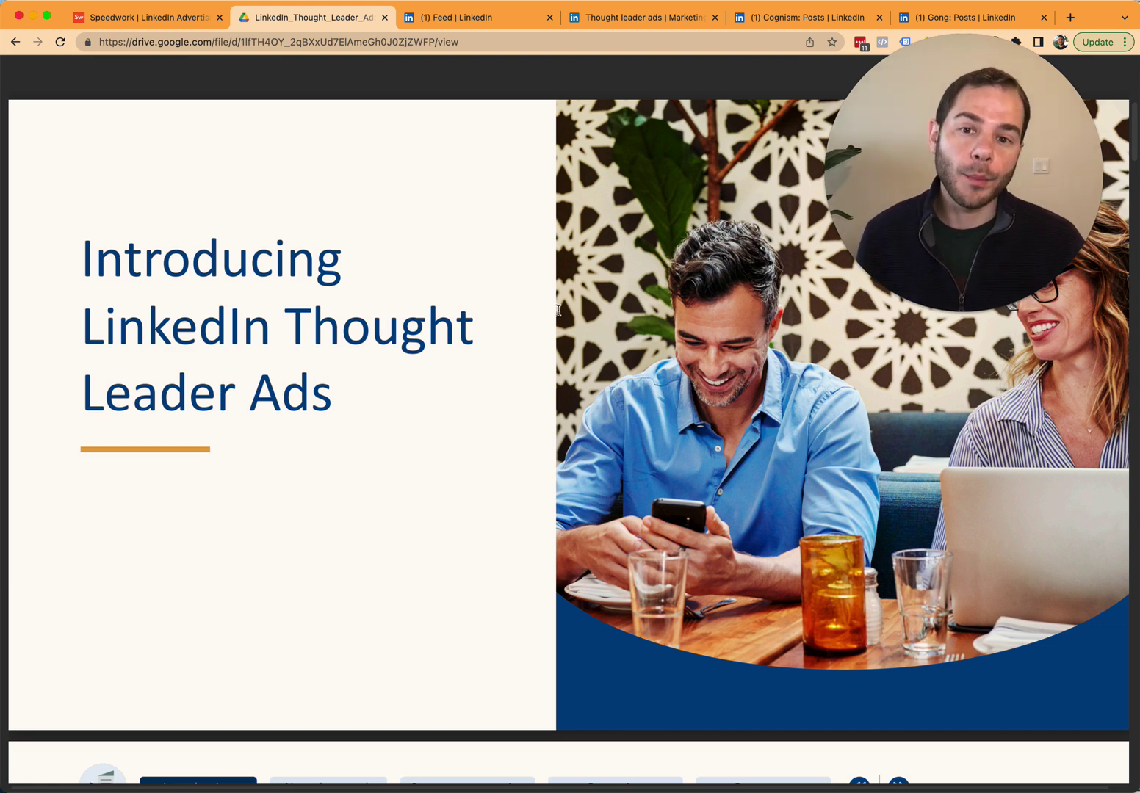
- Show the LinkedIn home feed and advance the promoted Canva carousel to the Design Docs slide
click(463, 17)
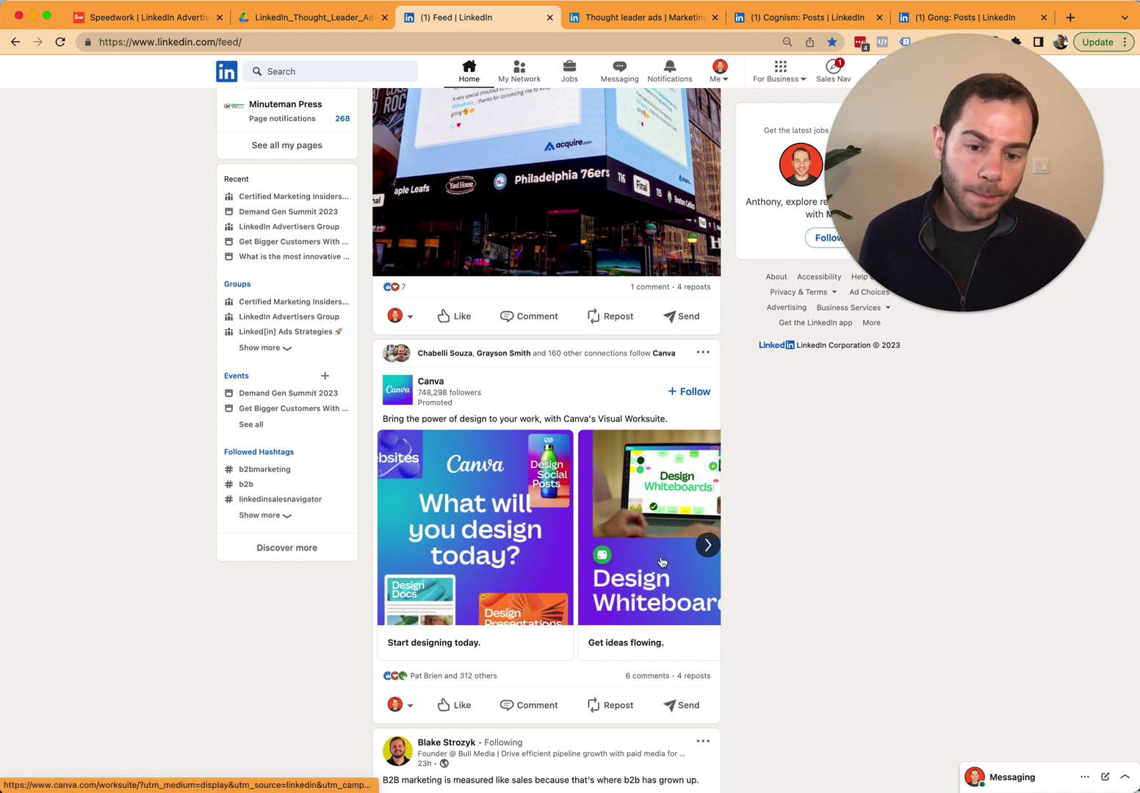
scroll(616, 534, up, 1)
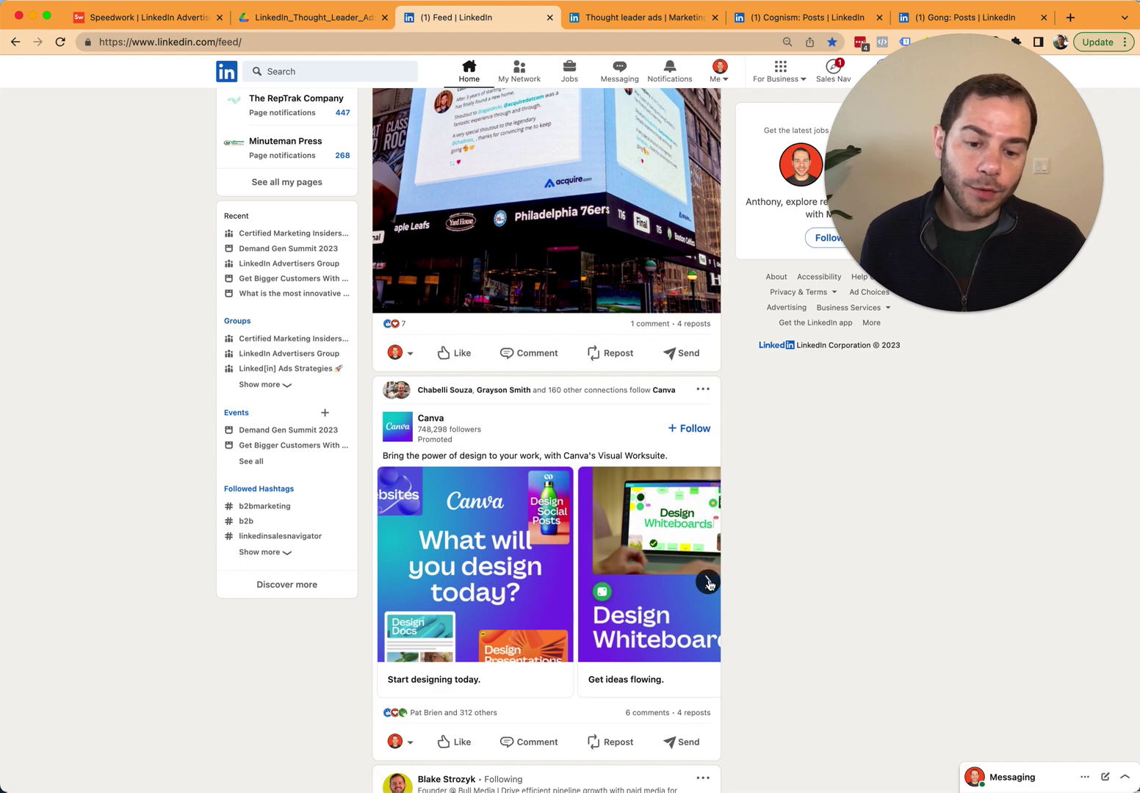
click(709, 583)
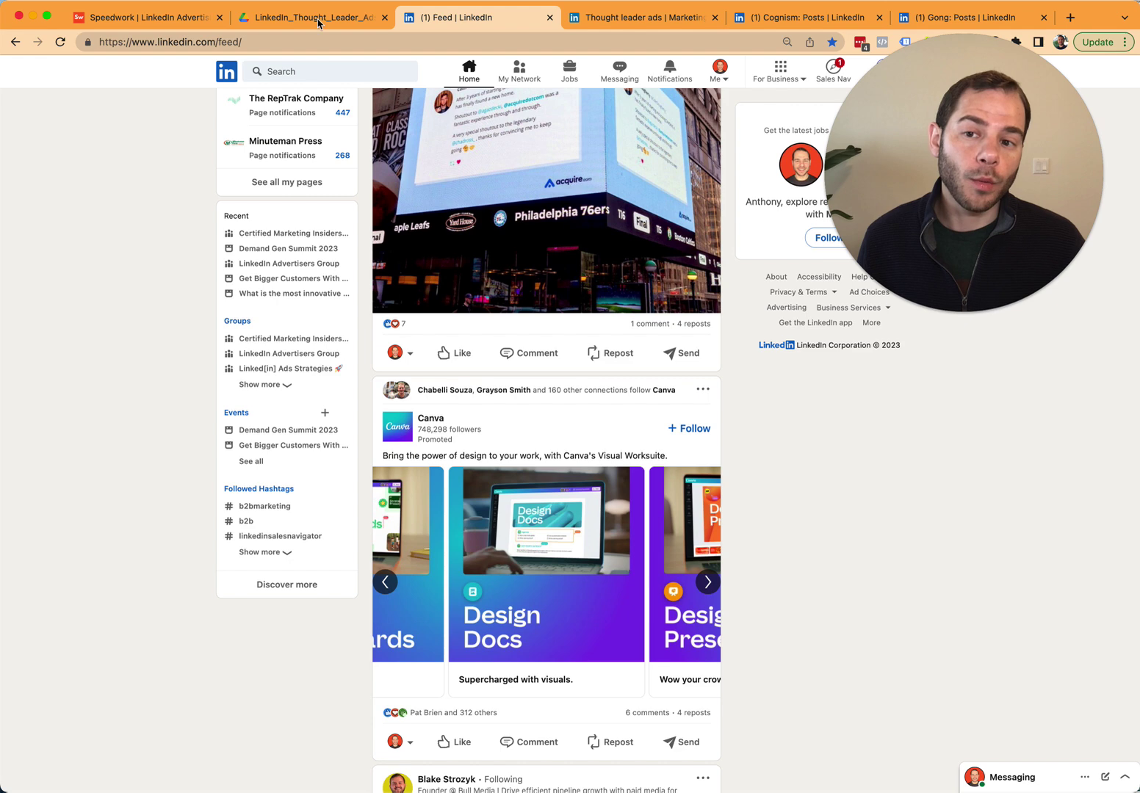
- Bring the LinkedIn_Thought_Leader_Ads PDF back to the front at its title page
click(311, 17)
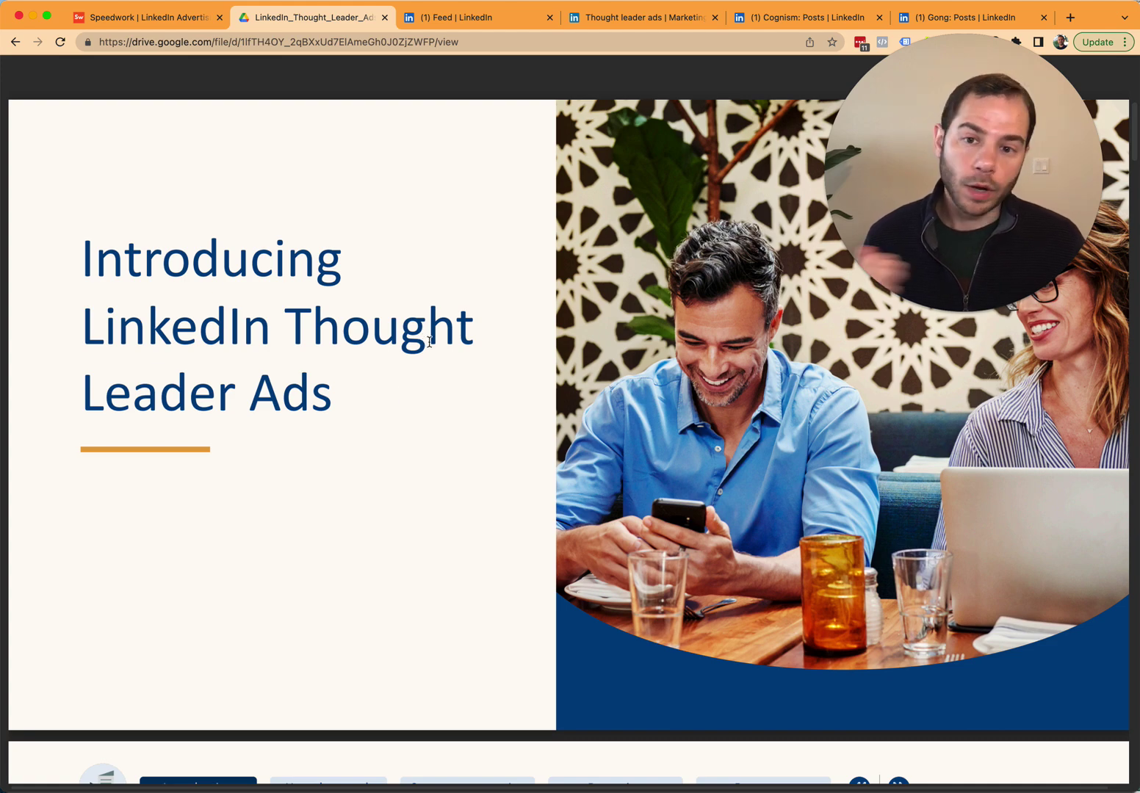
scroll(507, 437, down, 5)
scroll(500, 435, down, 5)
scroll(500, 435, down, 3)
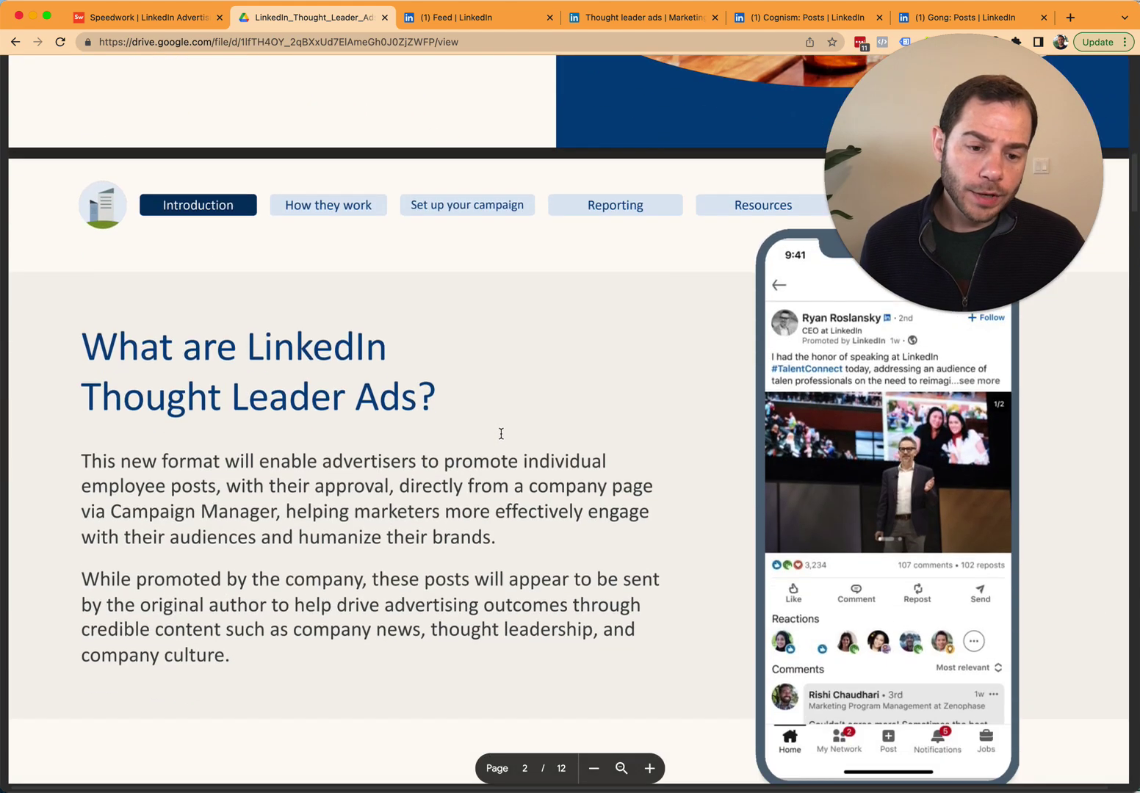
scroll(500, 434, down, 2)
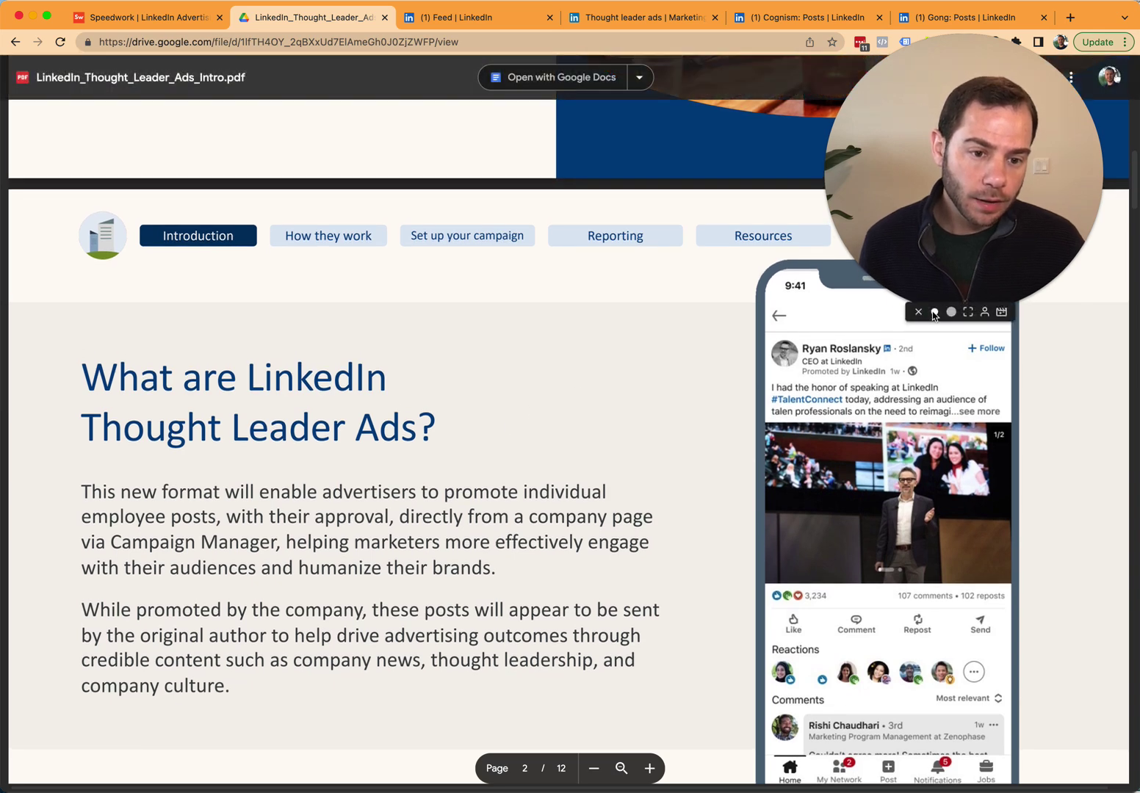
- Move the PDF down to page 2, 'What are LinkedIn Thought Leader Ads?'
click(944, 250)
drag(900, 241, 1010, 113)
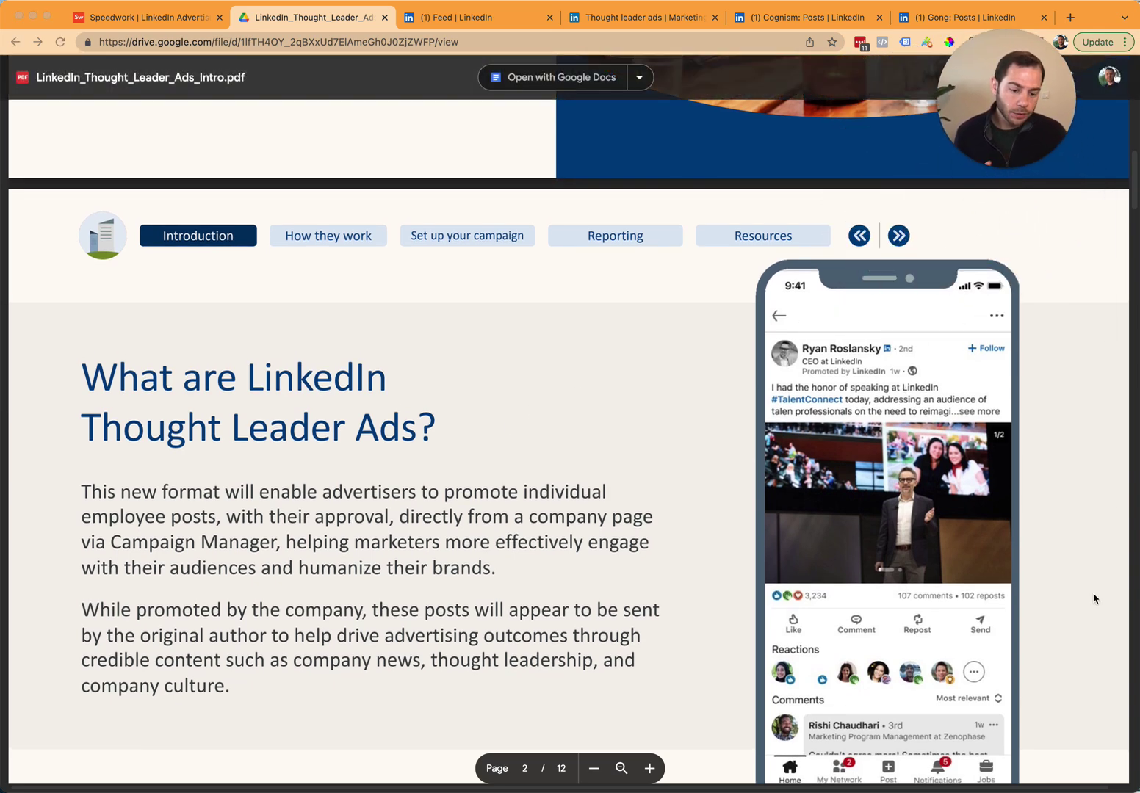
scroll(901, 539, down, 3)
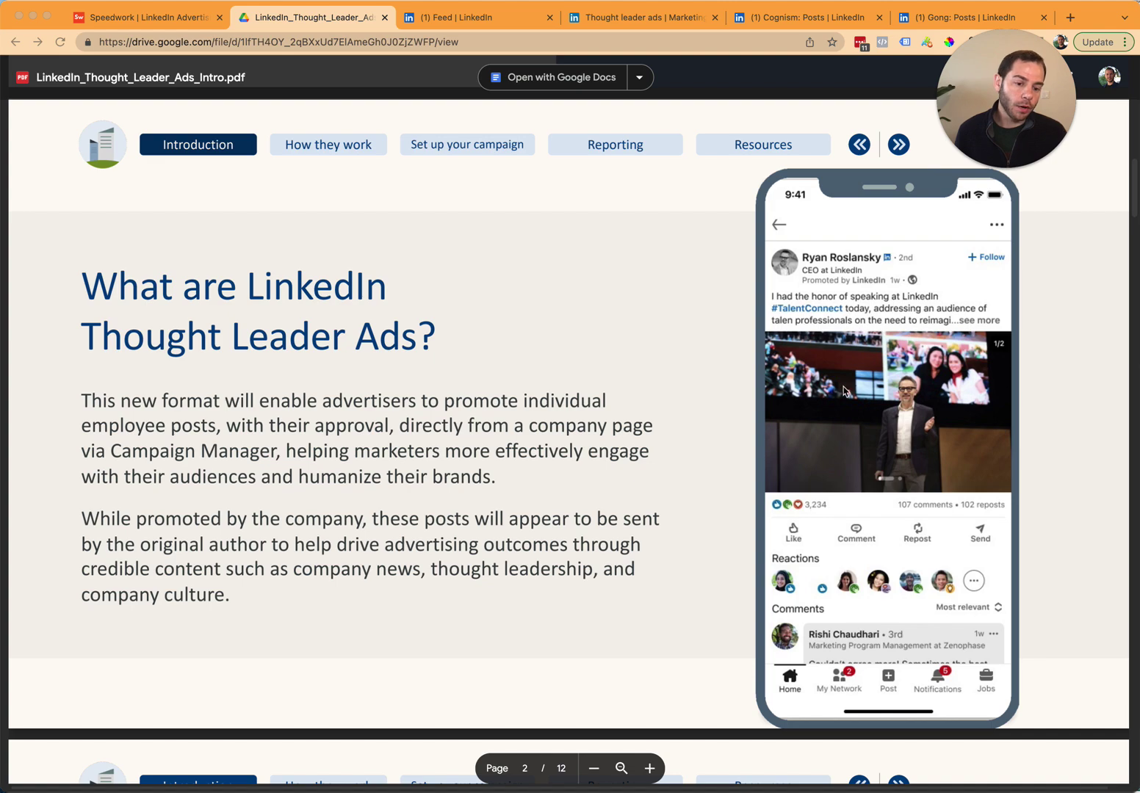
scroll(629, 519, down, 3)
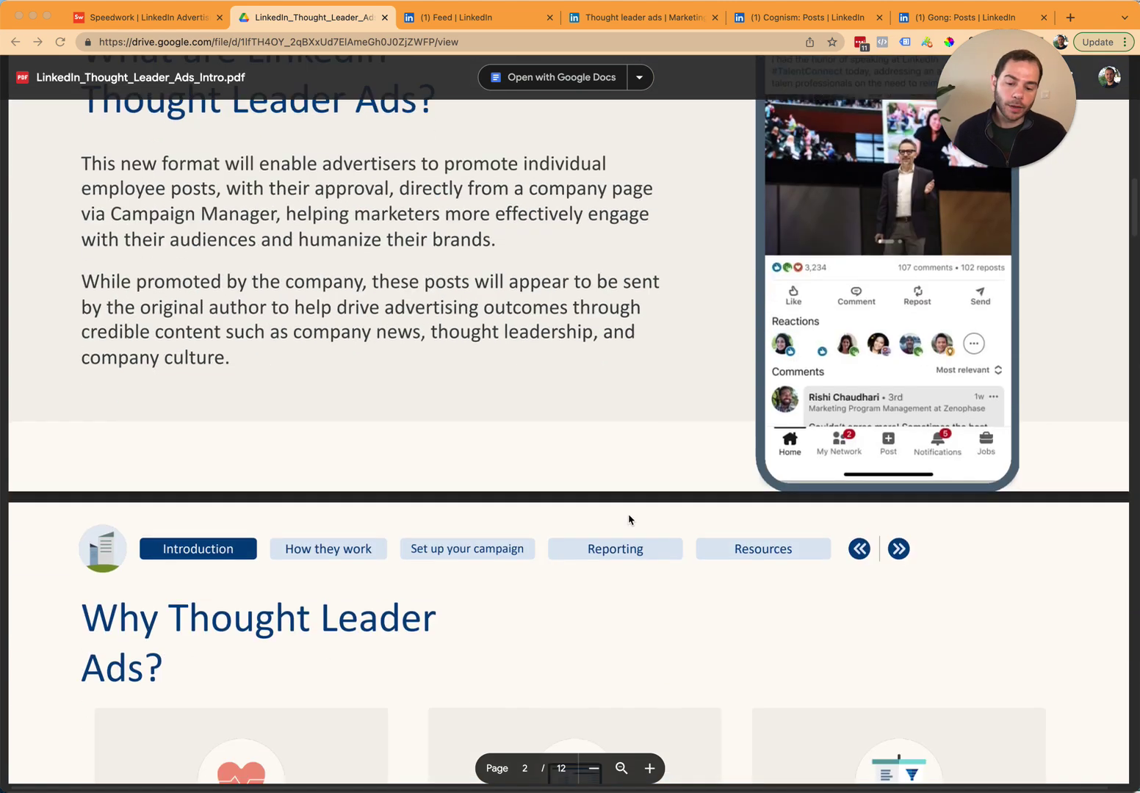
scroll(628, 519, down, 5)
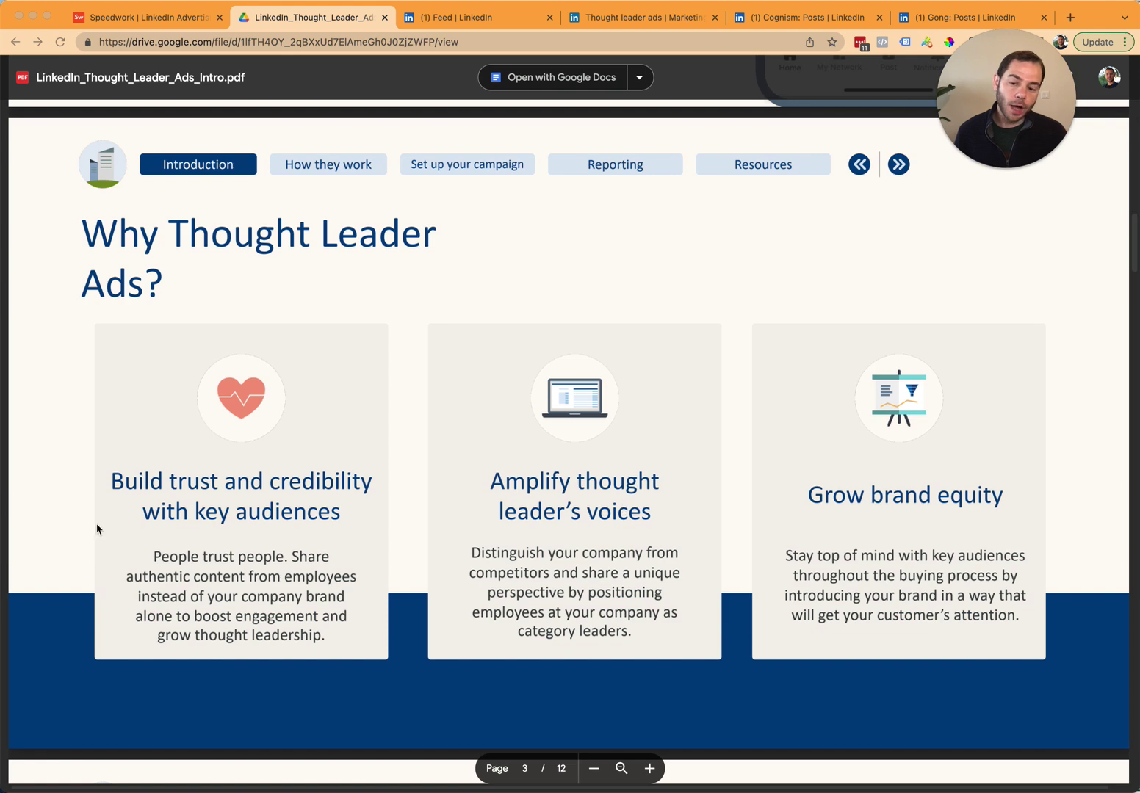
- Bring page 3, 'Why Thought Leader Ads?', into view with its trust, voices and brand-equity benefits
click(37, 543)
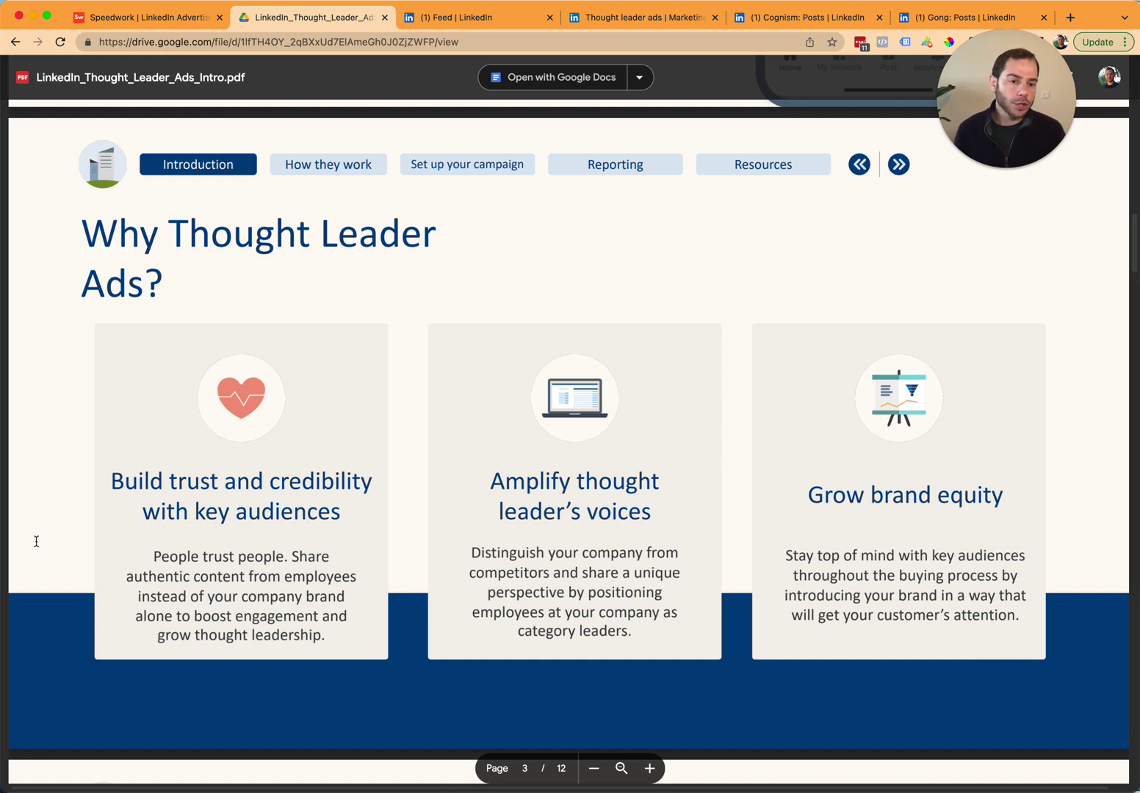
scroll(177, 499, down, 5)
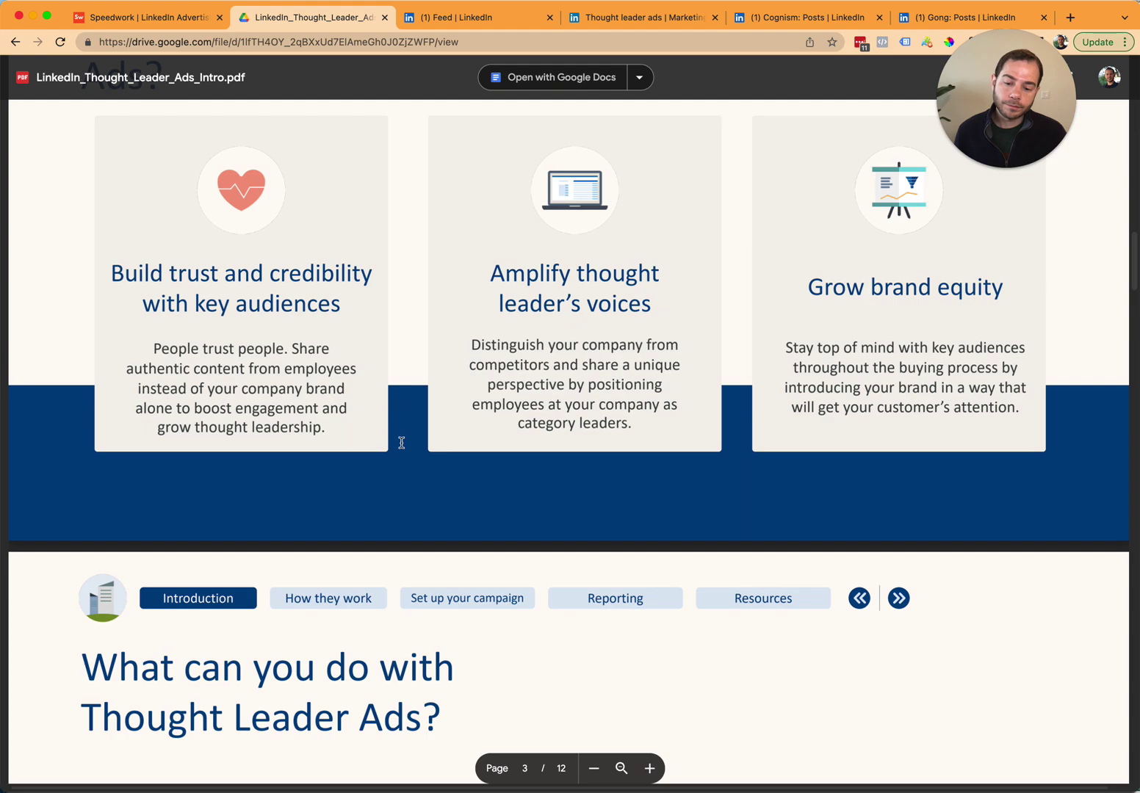
scroll(403, 444, down, 5)
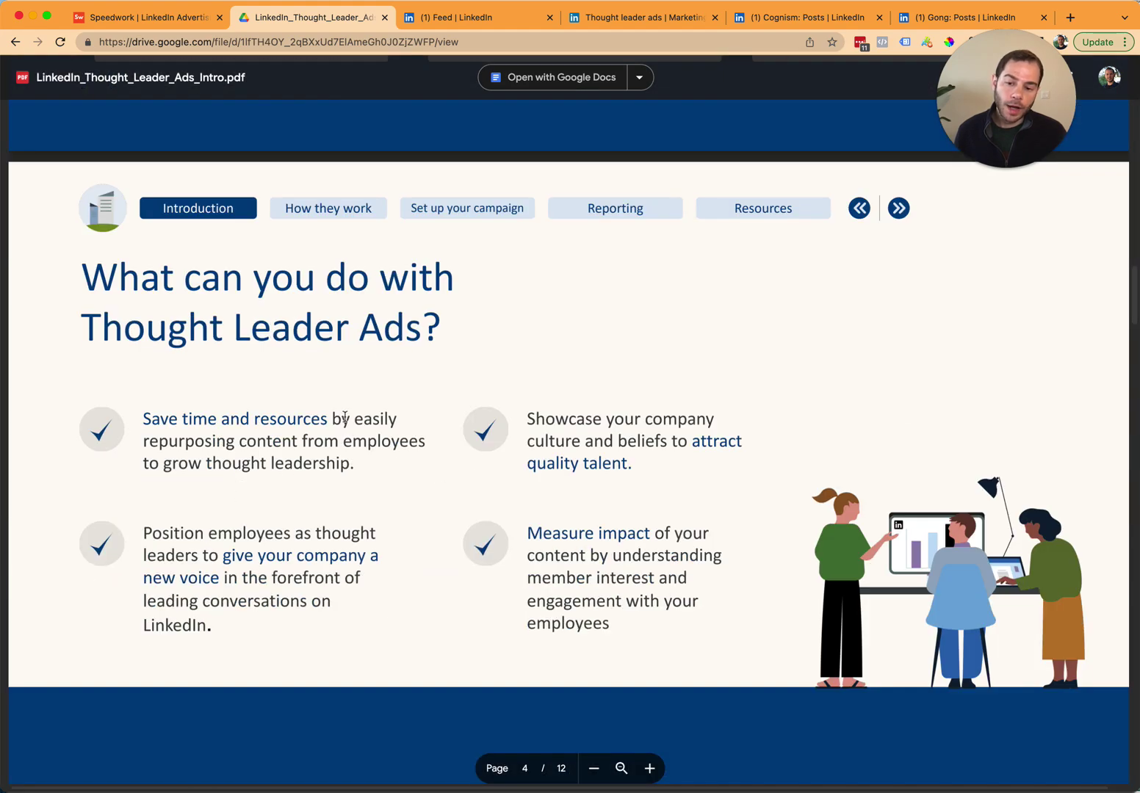
scroll(346, 417, down, 5)
scroll(748, 494, down, 8)
scroll(748, 494, down, 3)
scroll(714, 504, down, 8)
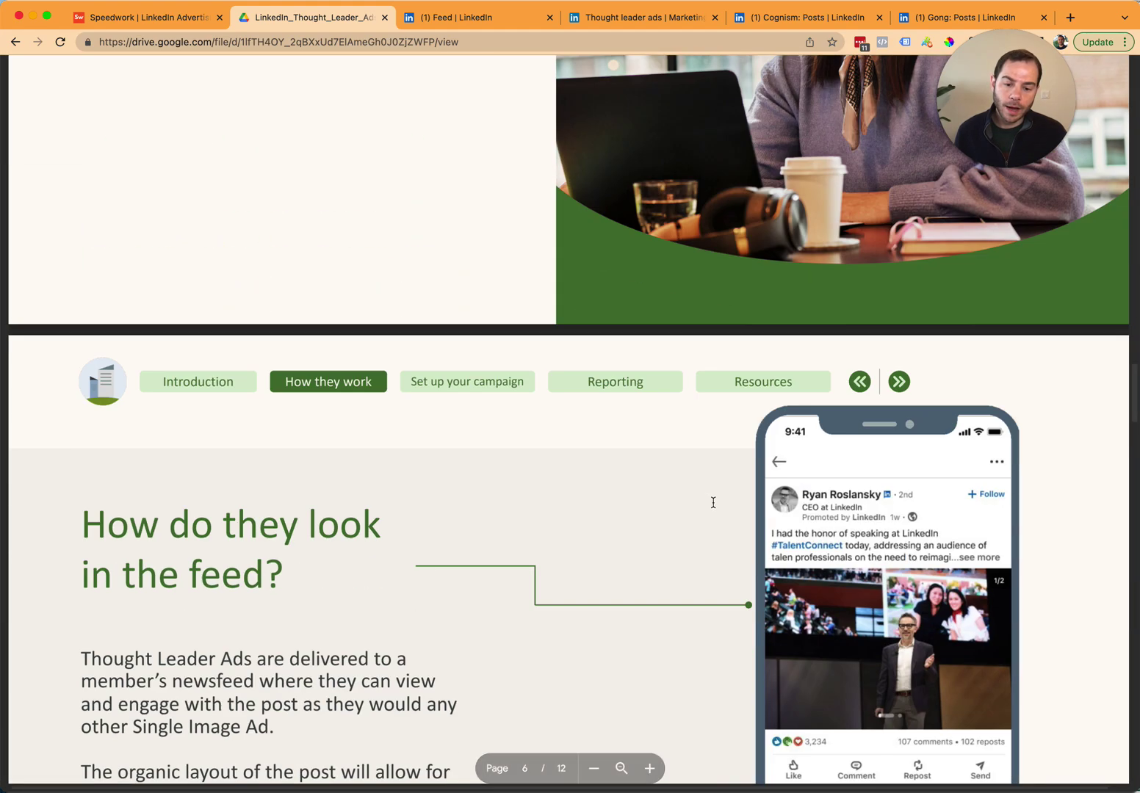
scroll(713, 504, down, 5)
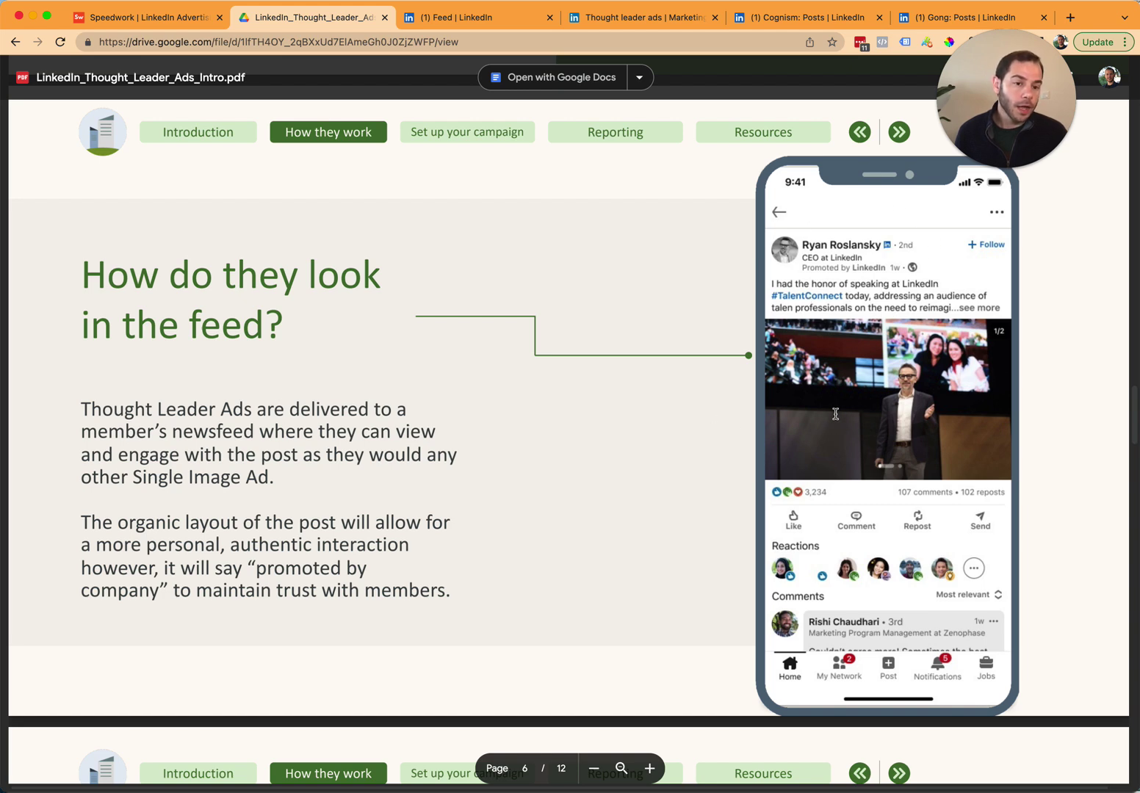
scroll(742, 501, down, 8)
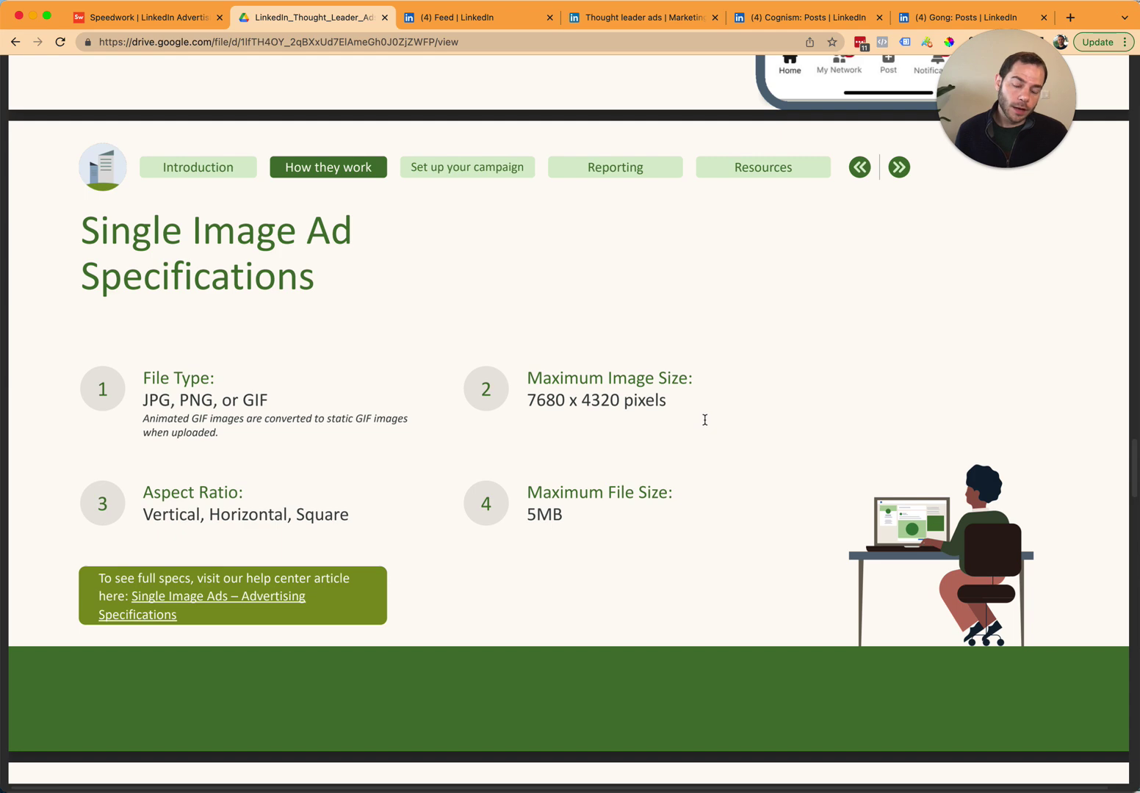
scroll(705, 420, down, 4)
scroll(705, 420, down, 4)
scroll(703, 428, down, 3)
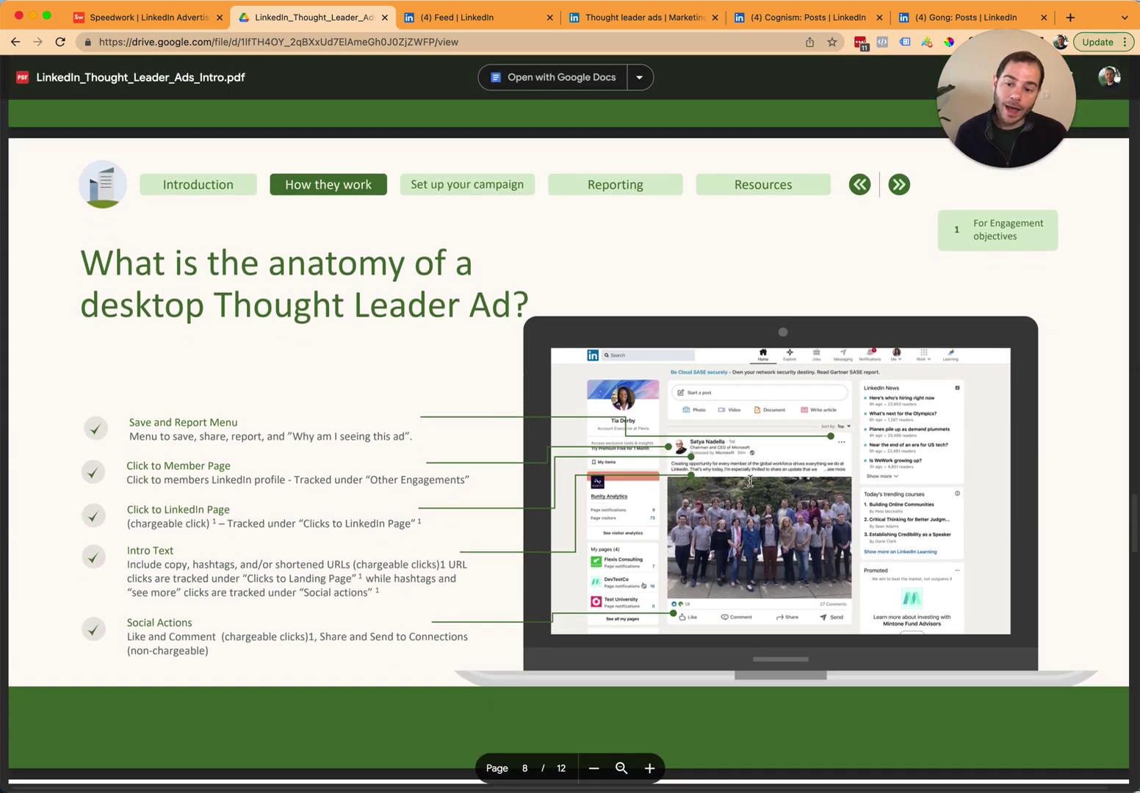
scroll(784, 464, down, 1)
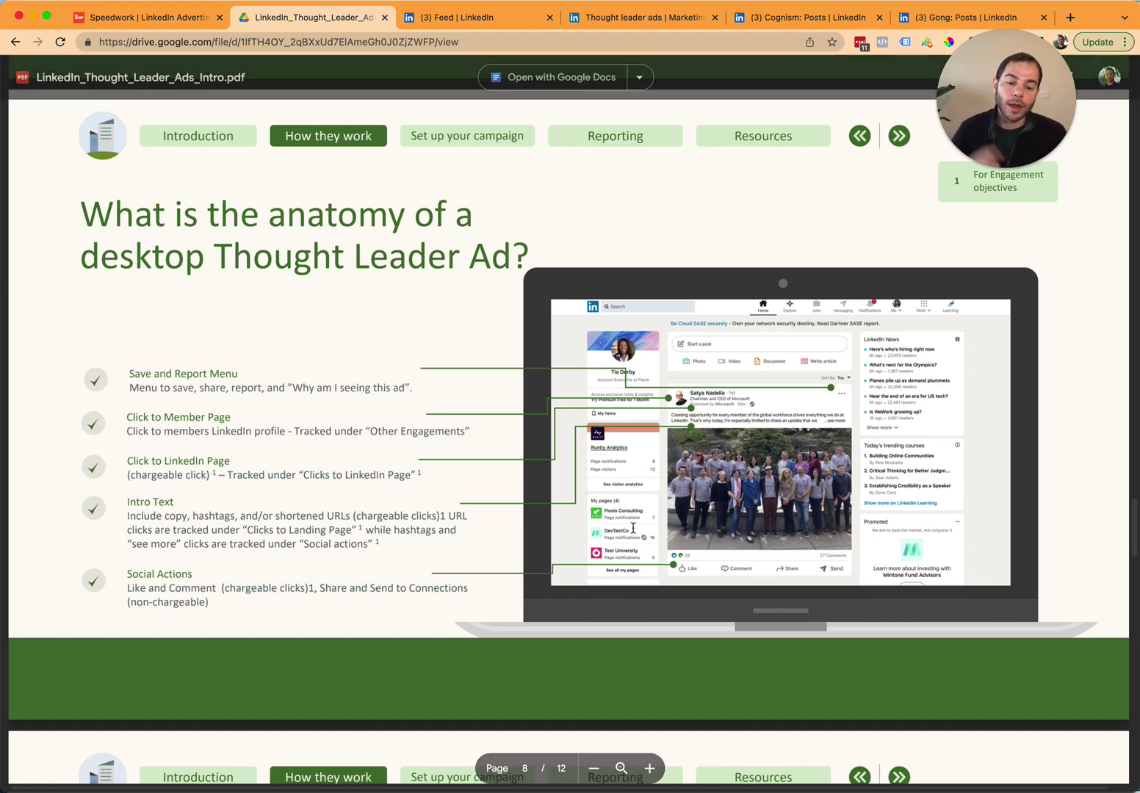
scroll(655, 556, down, 10)
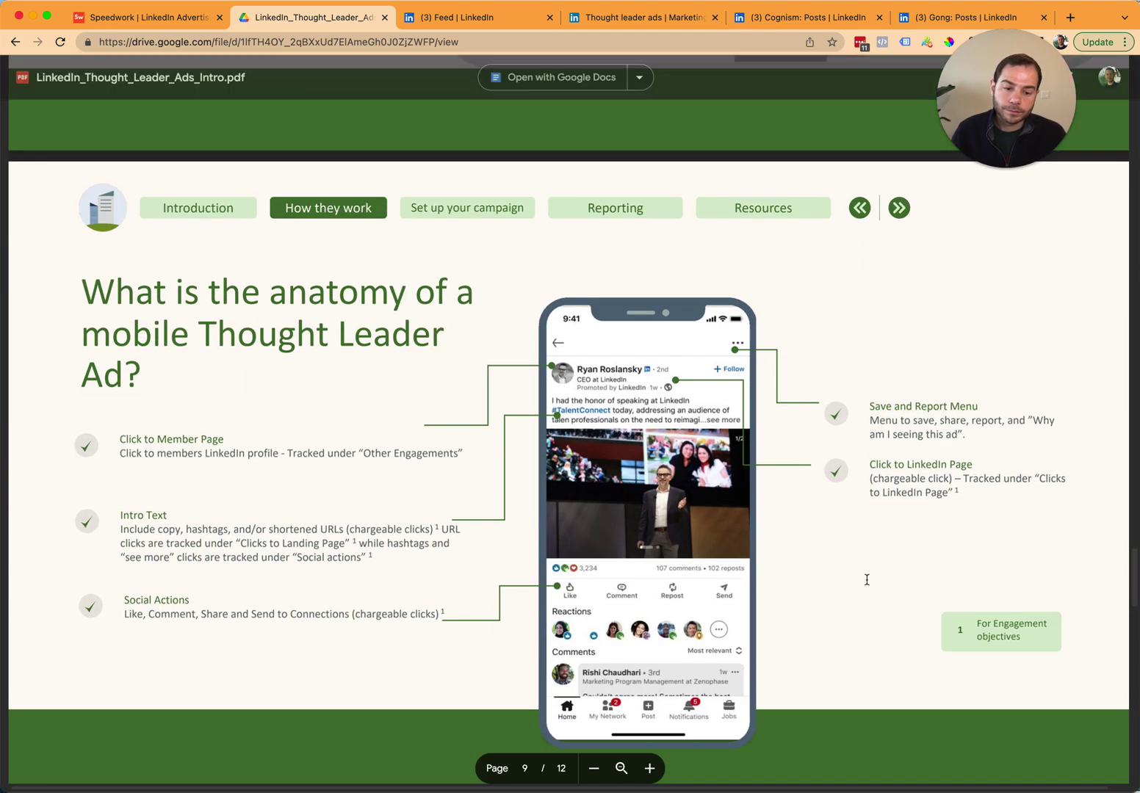
scroll(864, 580, down, 10)
scroll(864, 580, down, 8)
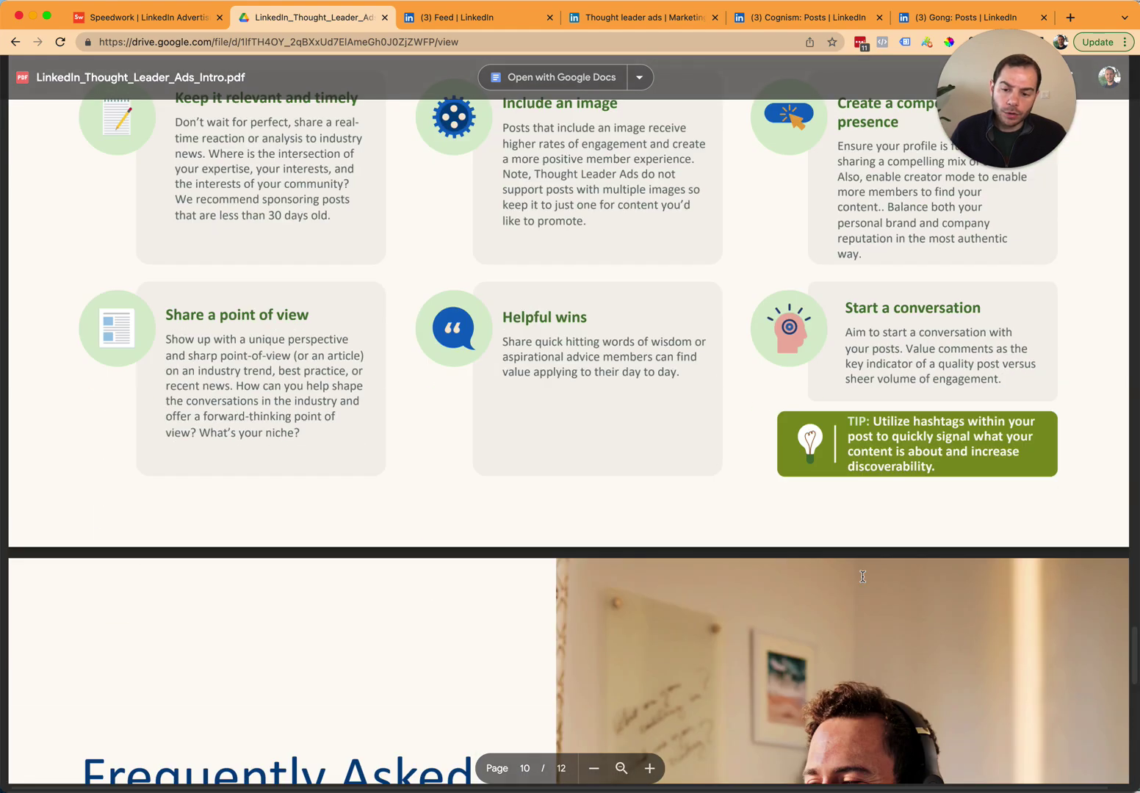
scroll(865, 580, down, 5)
scroll(638, 356, down, 3)
scroll(639, 356, up, 8)
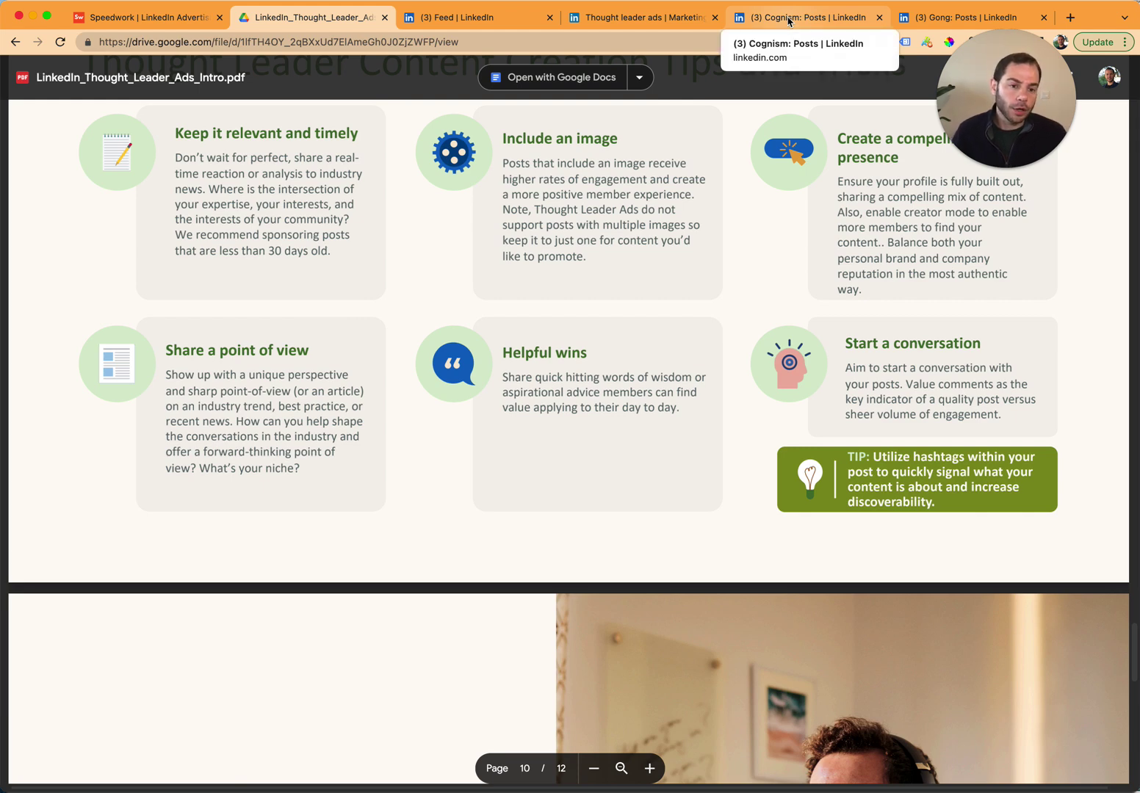
- On Cognism's company posts, expand the promoted CMO book post and copy its link
click(789, 18)
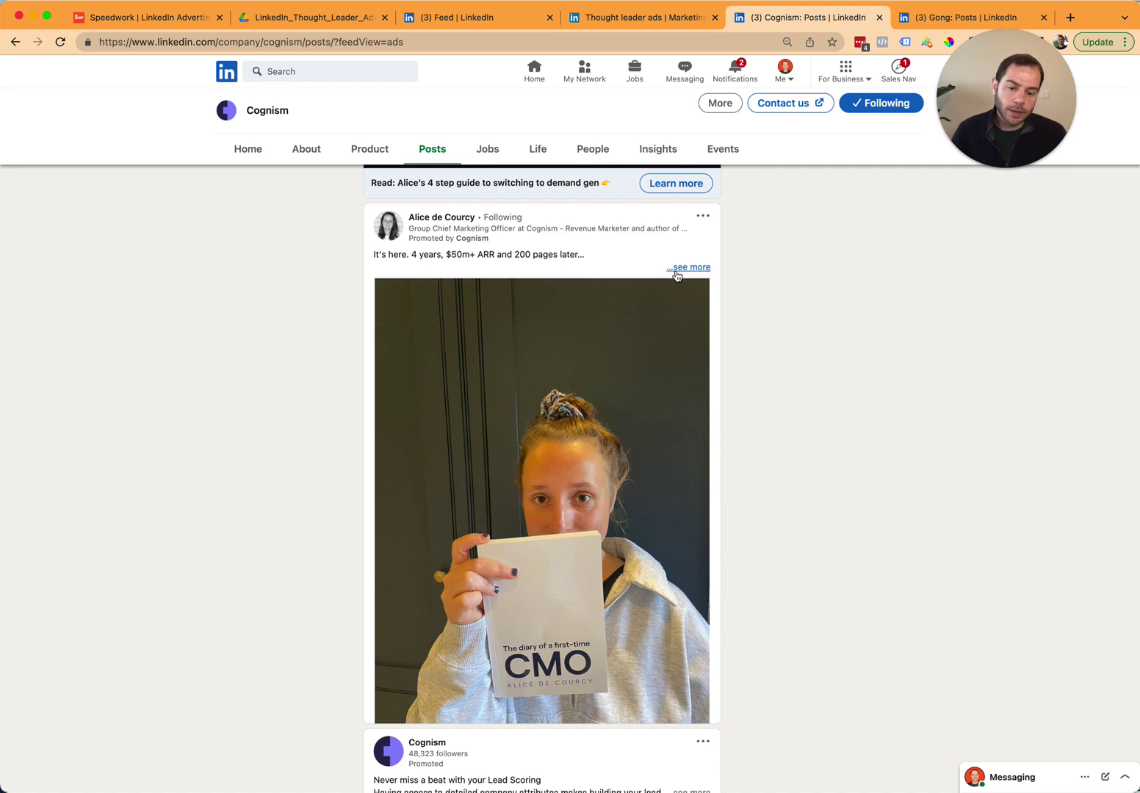
click(690, 267)
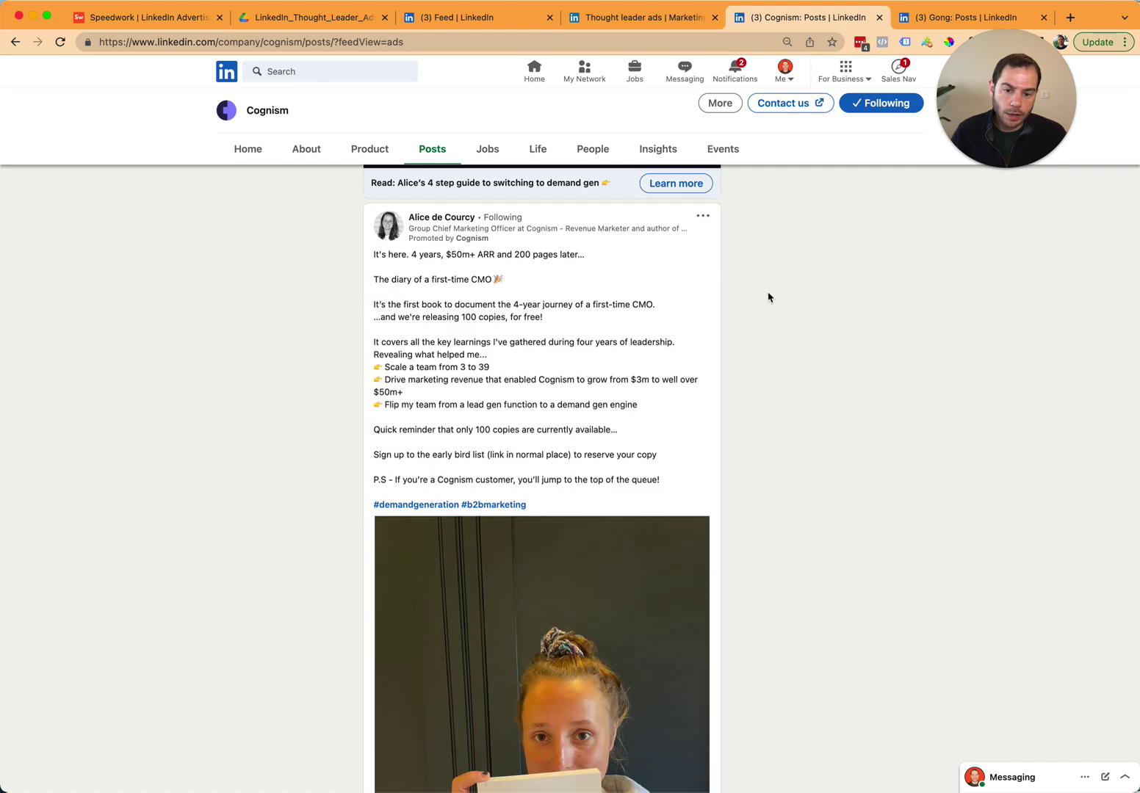
scroll(624, 401, down, 3)
scroll(348, 435, up, 3)
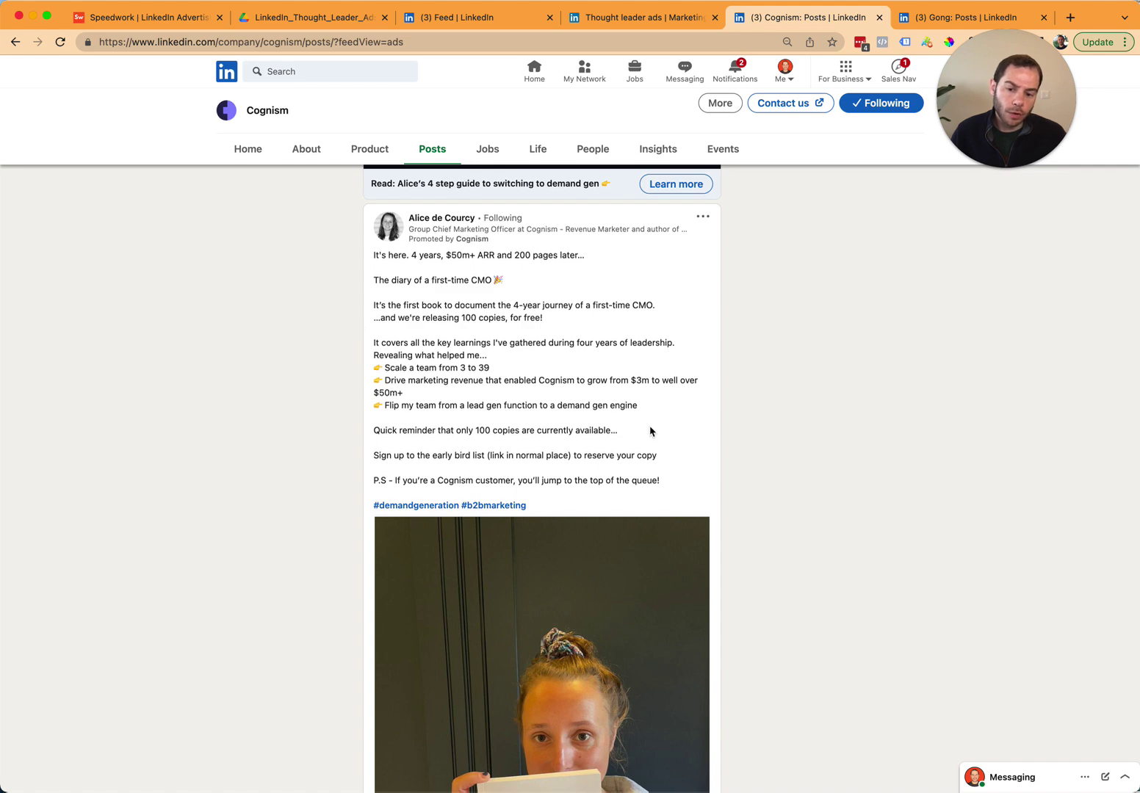
scroll(579, 366, down, 3)
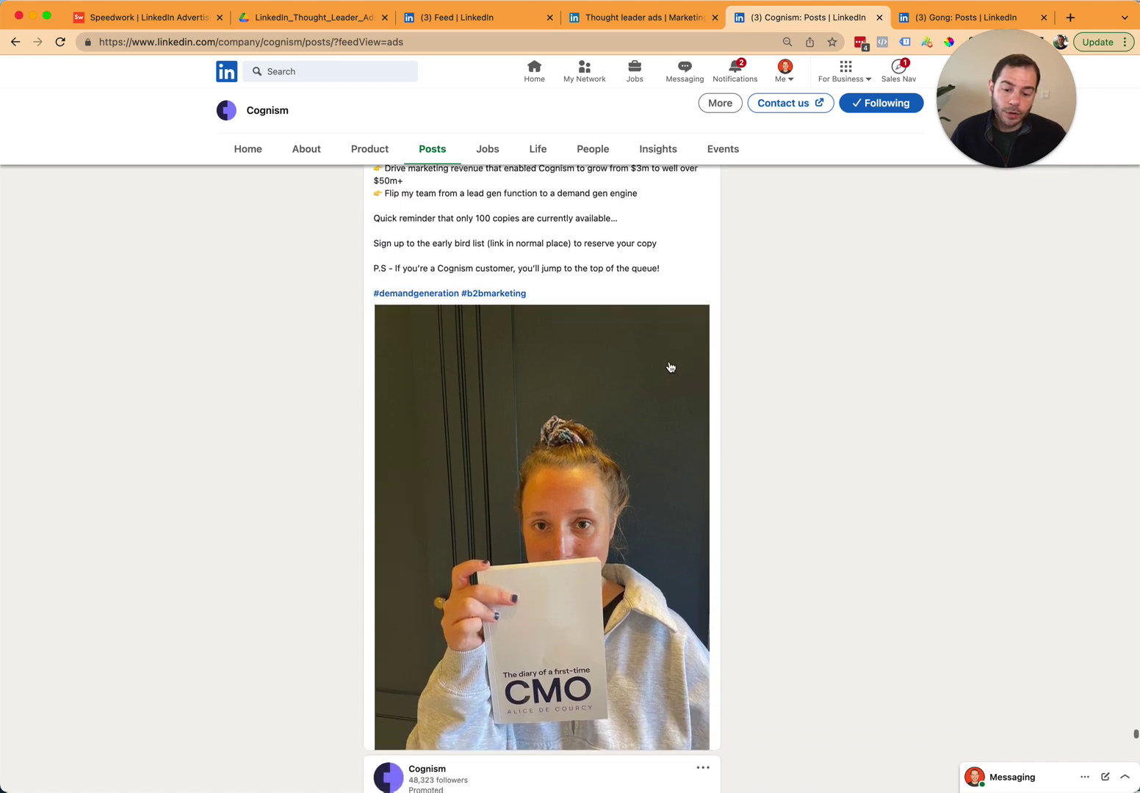
scroll(583, 370, down, 2)
scroll(588, 374, down, 1)
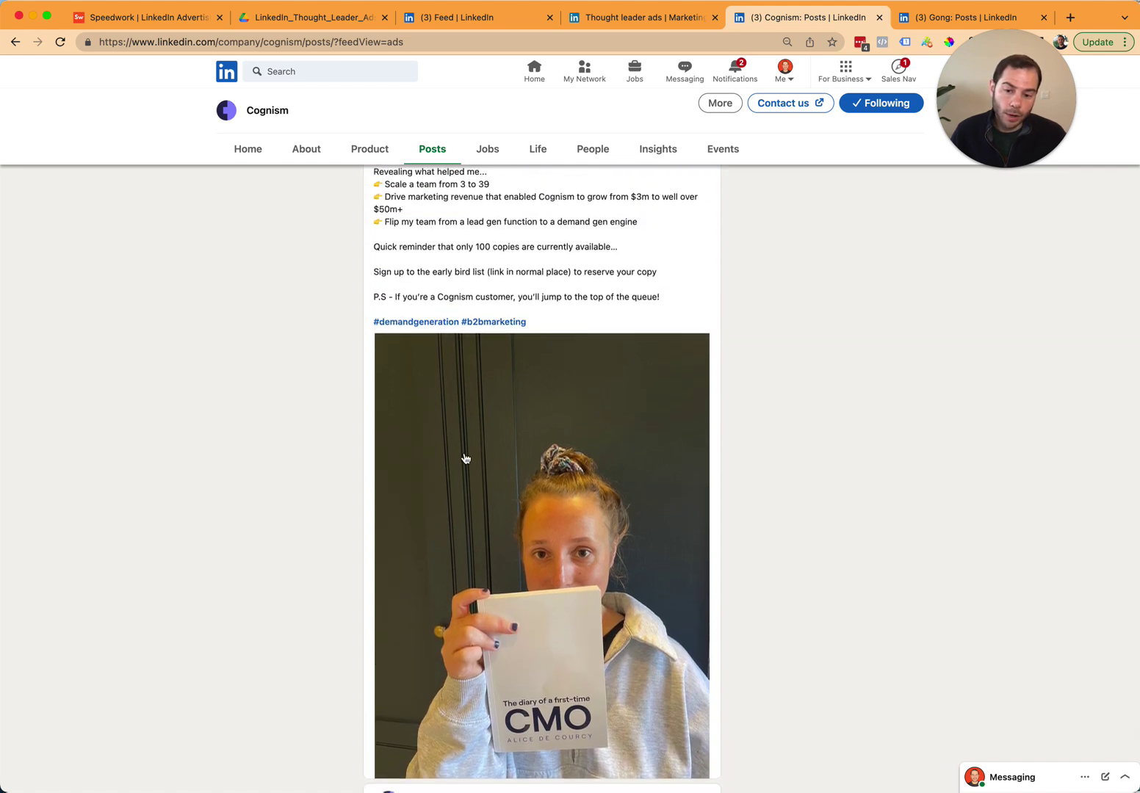
scroll(463, 459, up, 3)
scroll(508, 517, up, 1)
scroll(514, 529, up, 1)
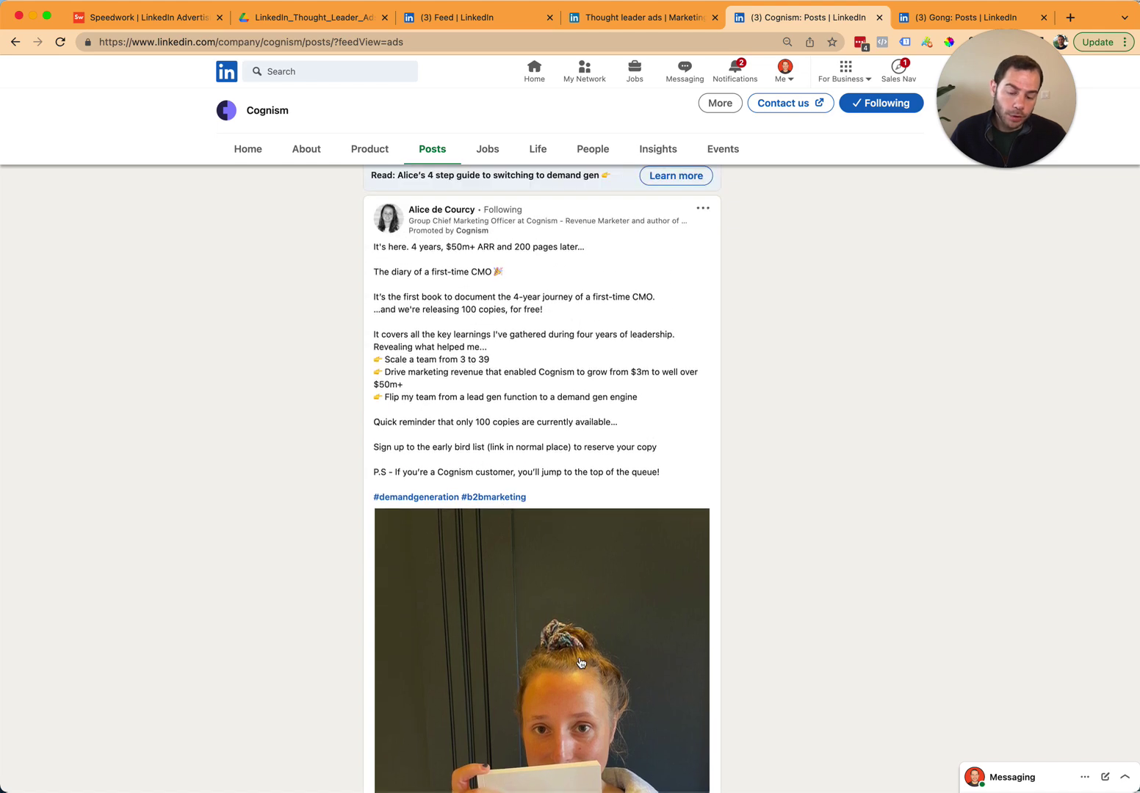
scroll(661, 455, down, 3)
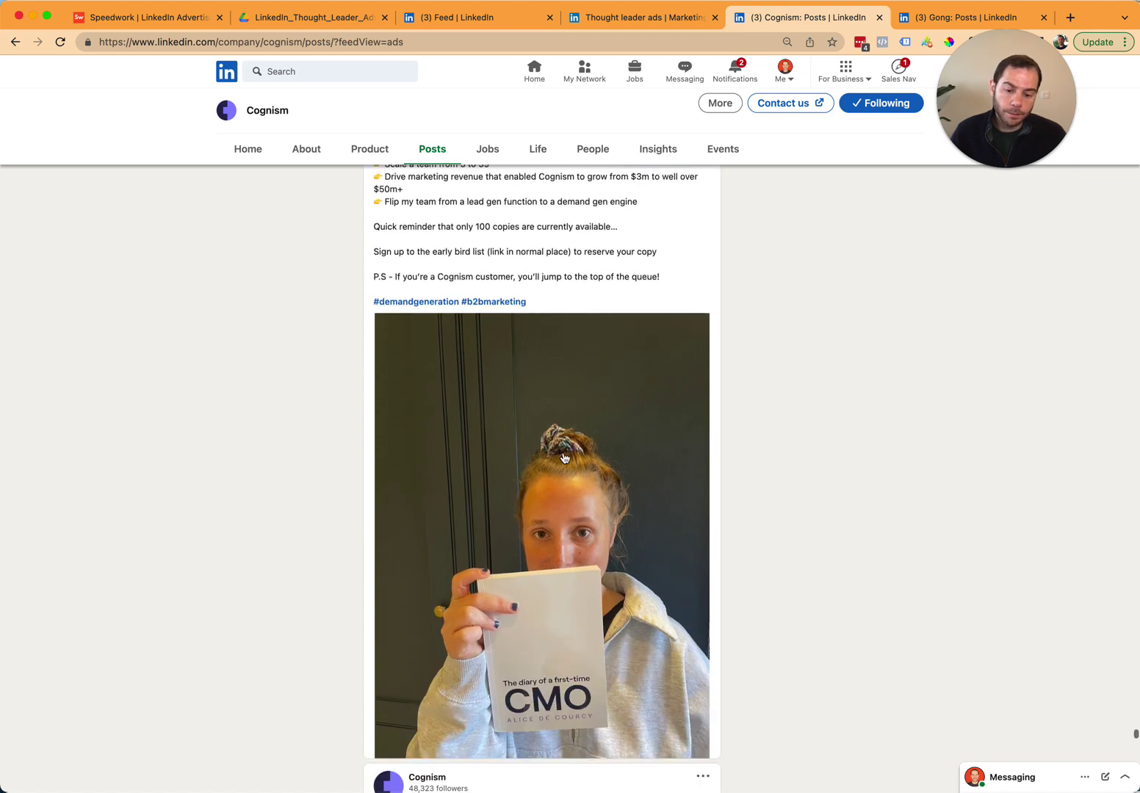
scroll(565, 463, up, 1)
scroll(566, 463, up, 2)
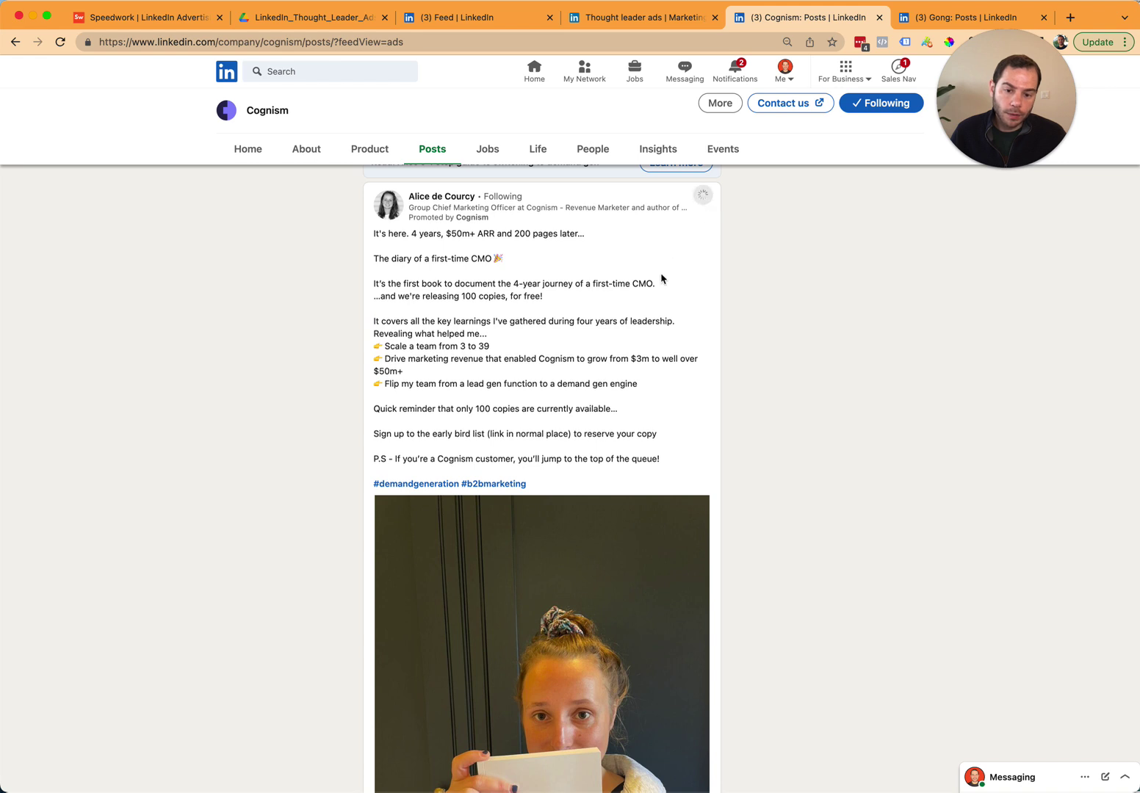
click(703, 195)
click(572, 263)
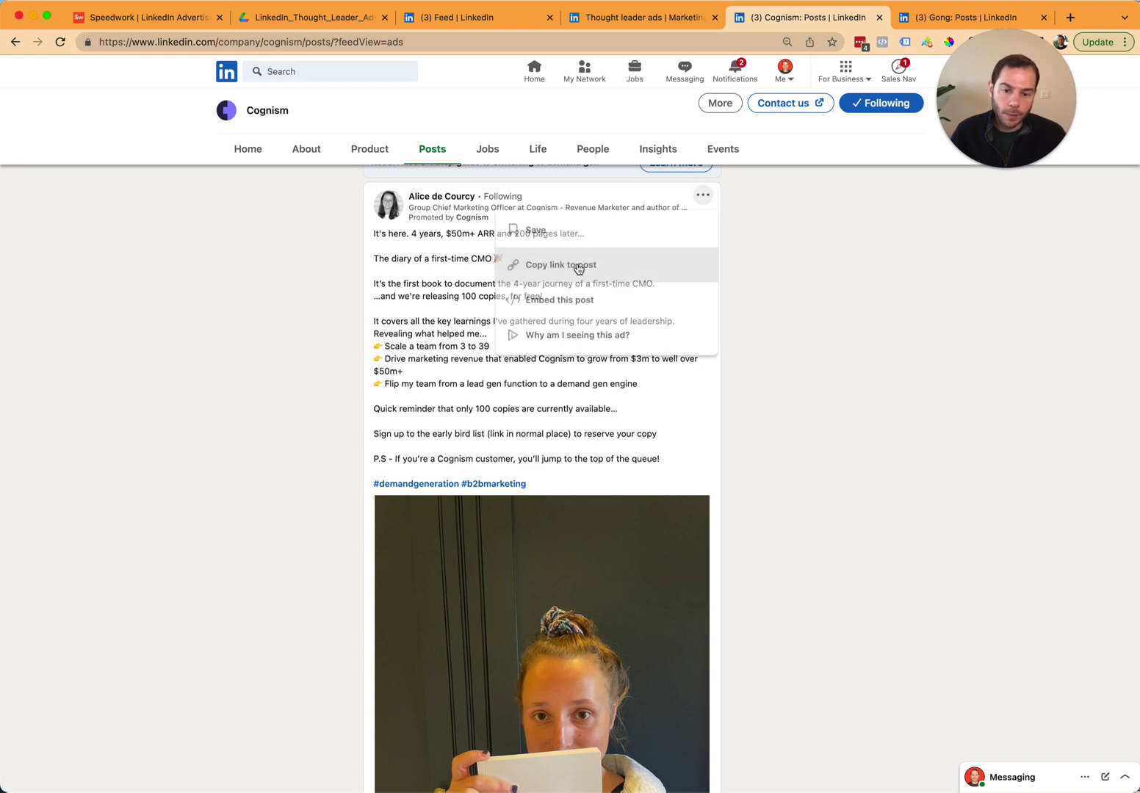
- Load the copied CMO book post link in a new tab placed before Gong's posts
key(super+t)
key(super+v)
key(Return)
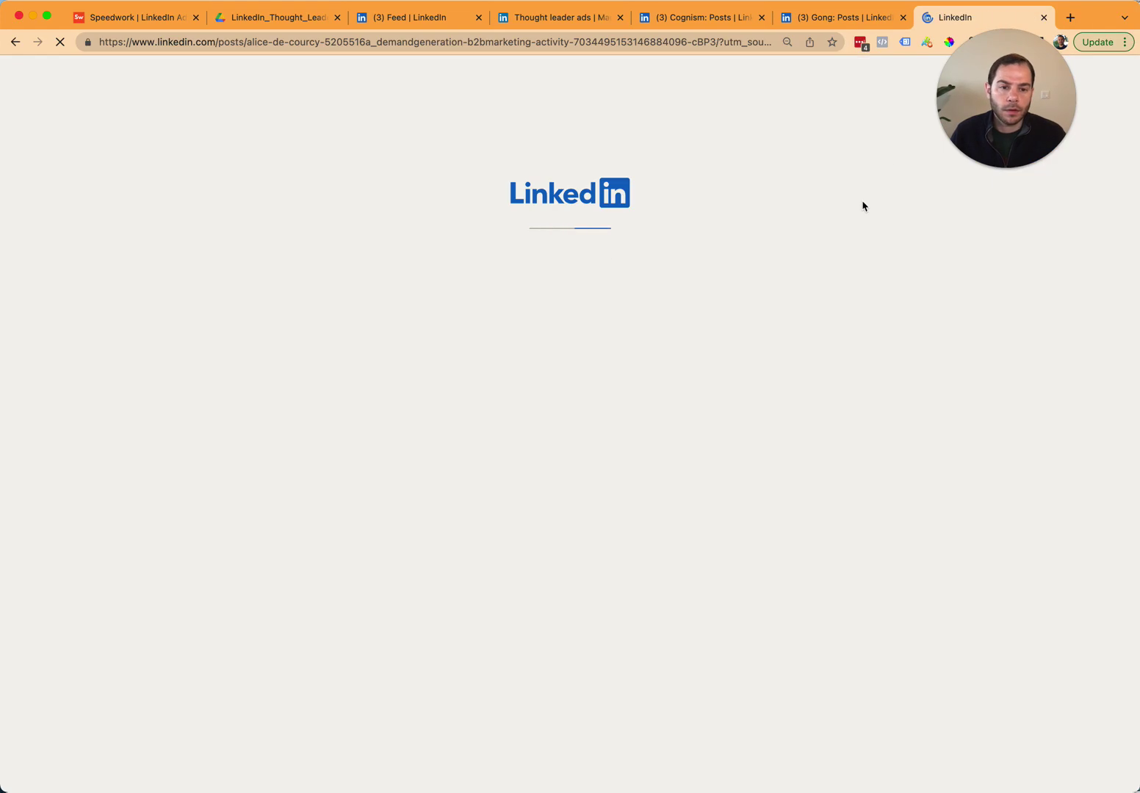
drag(980, 17, 784, 21)
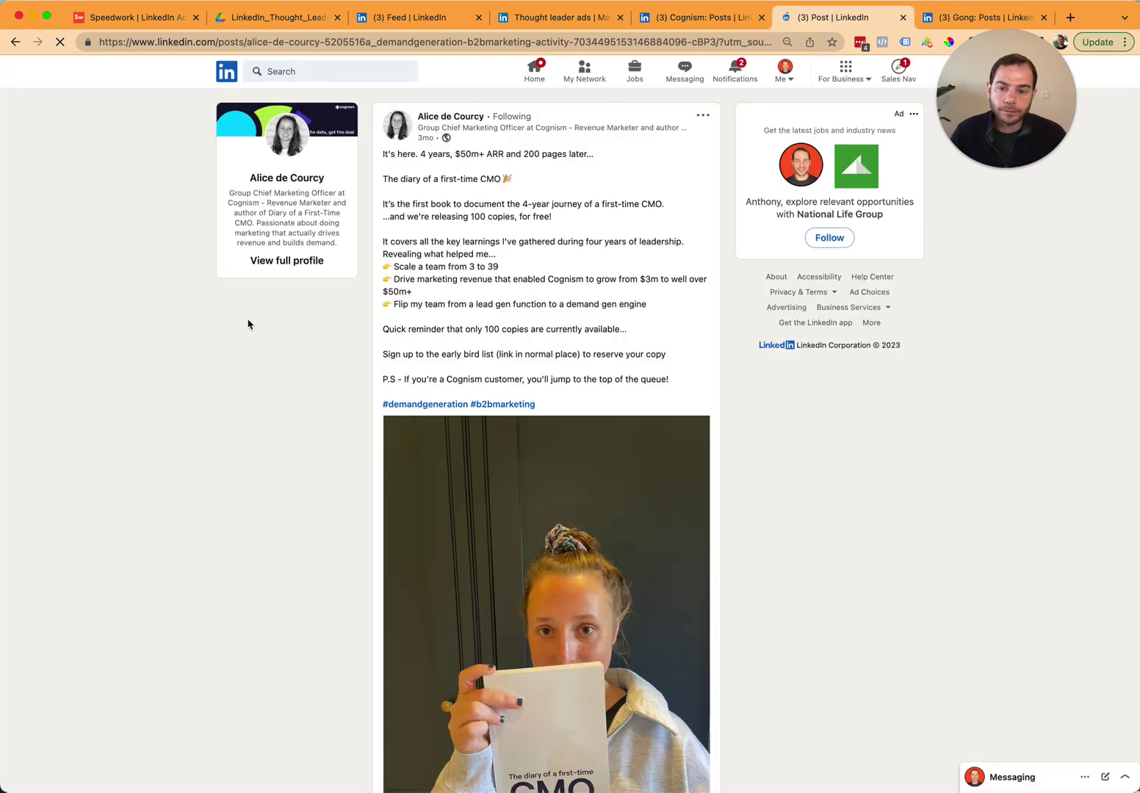
scroll(535, 460, down, 3)
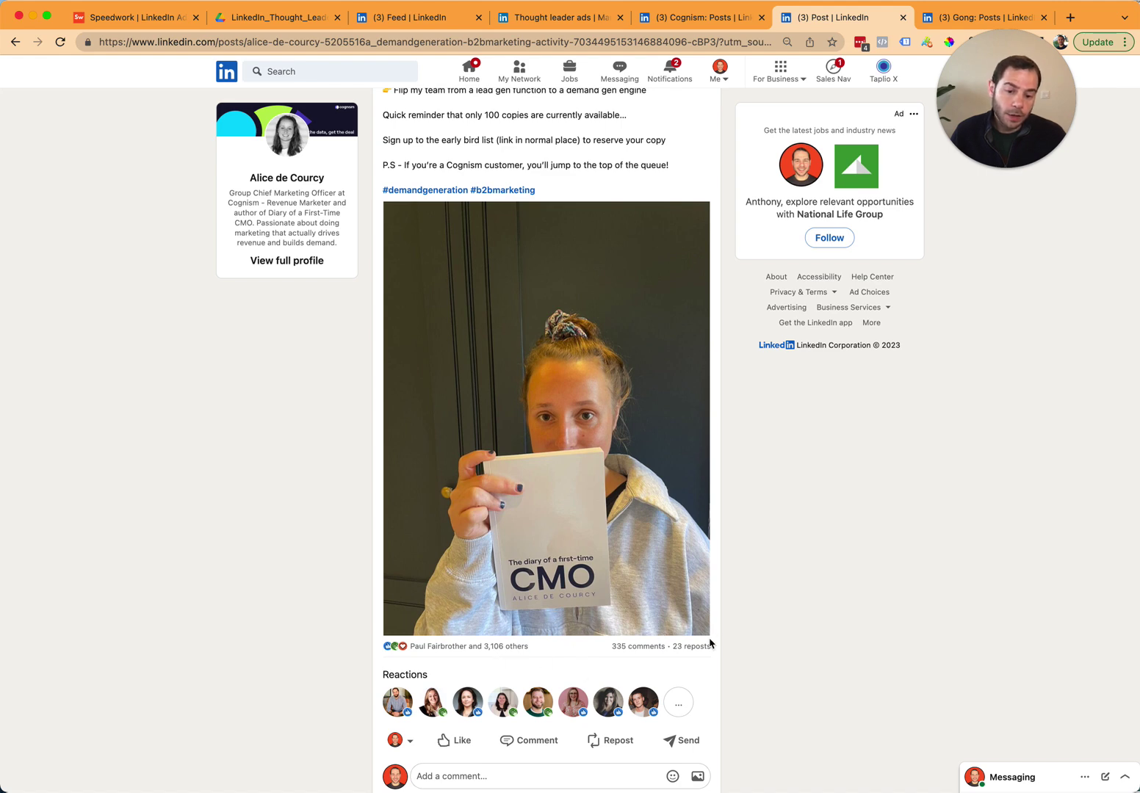
scroll(659, 628, up, 1)
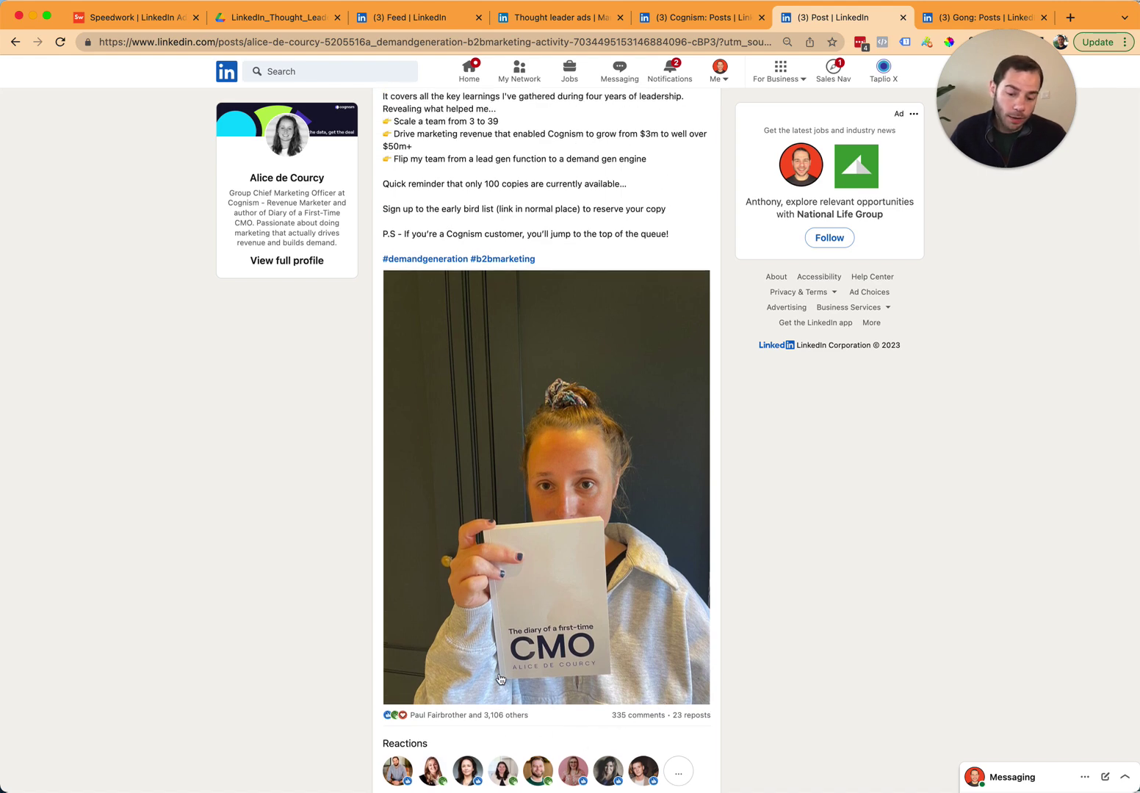
scroll(387, 633, up, 1)
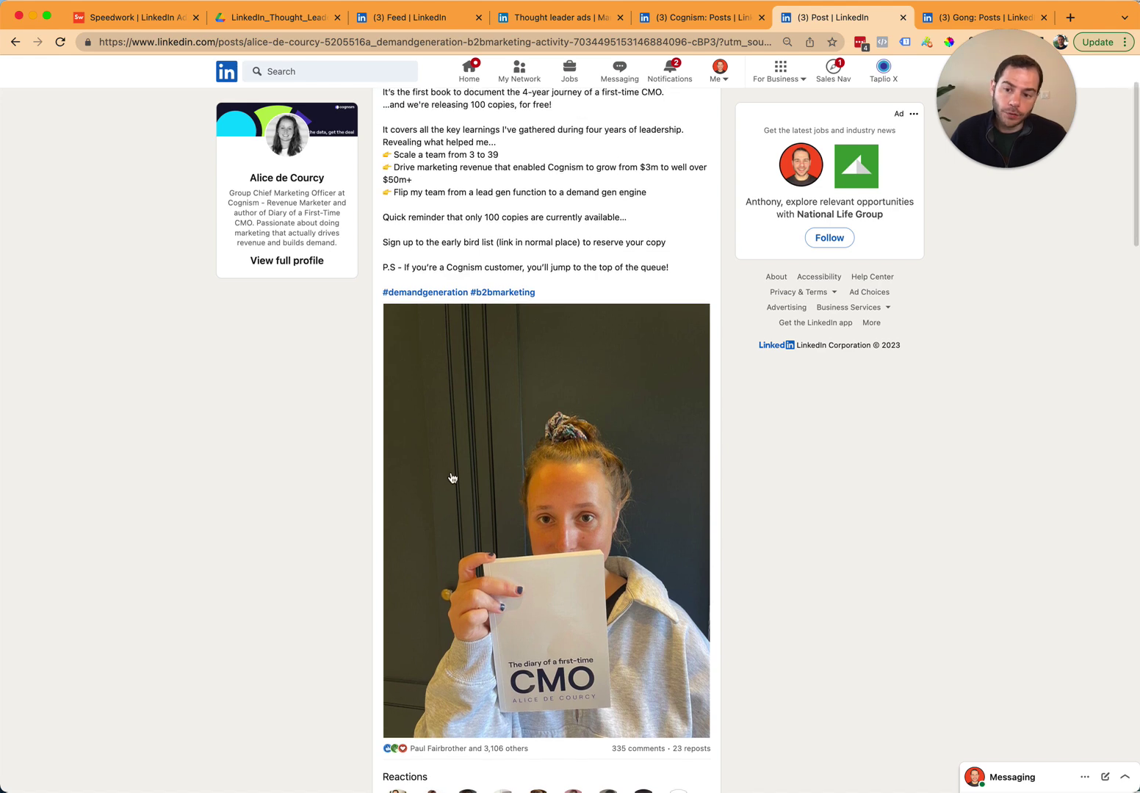
scroll(481, 490, up, 2)
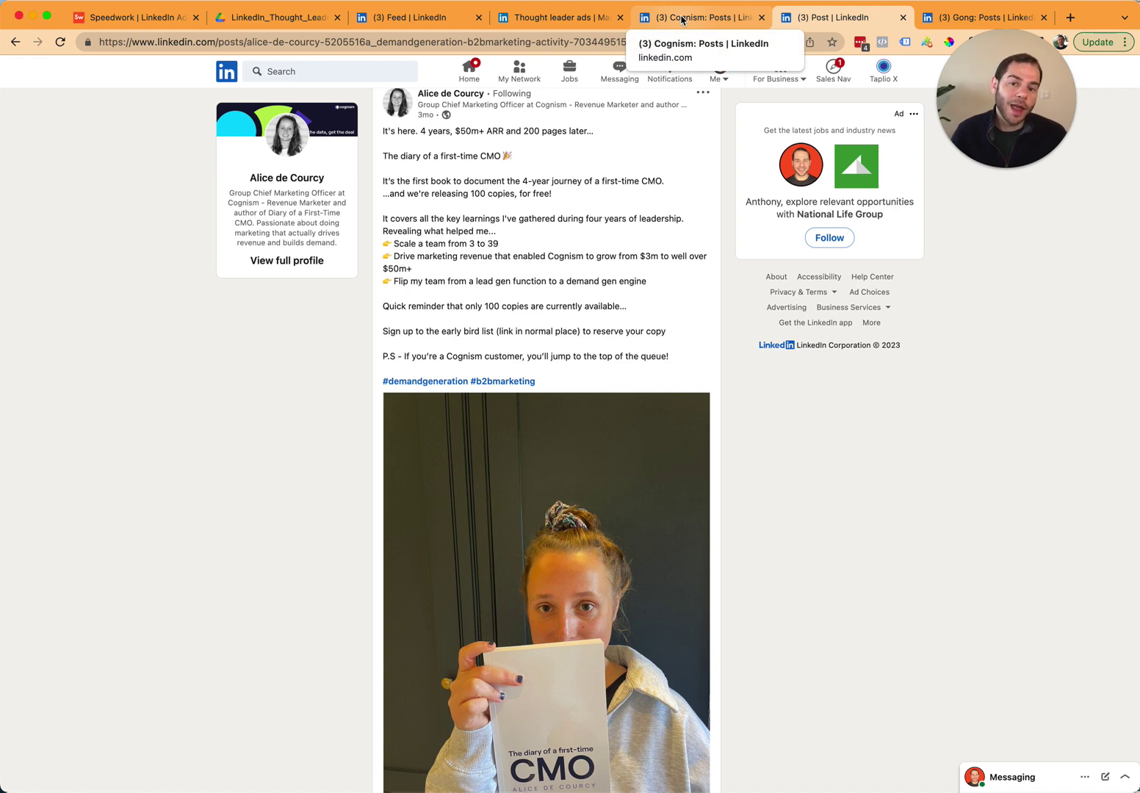
scroll(473, 271, up, 1)
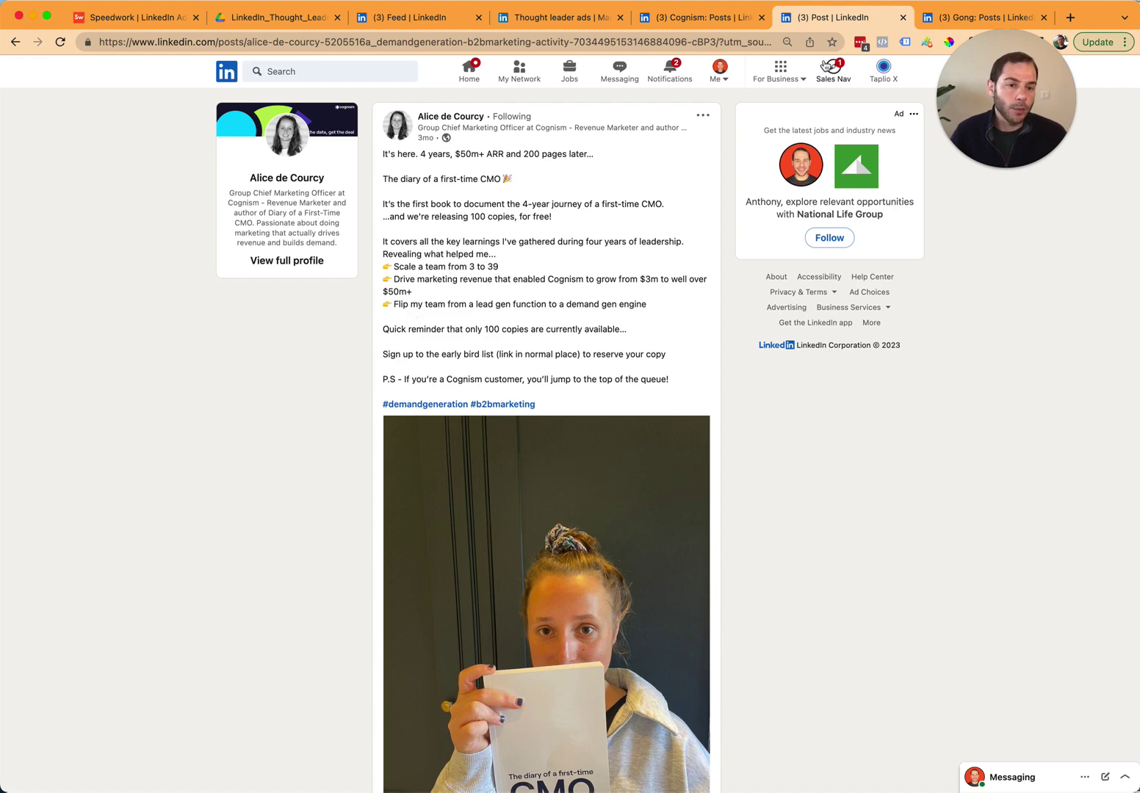
click(980, 17)
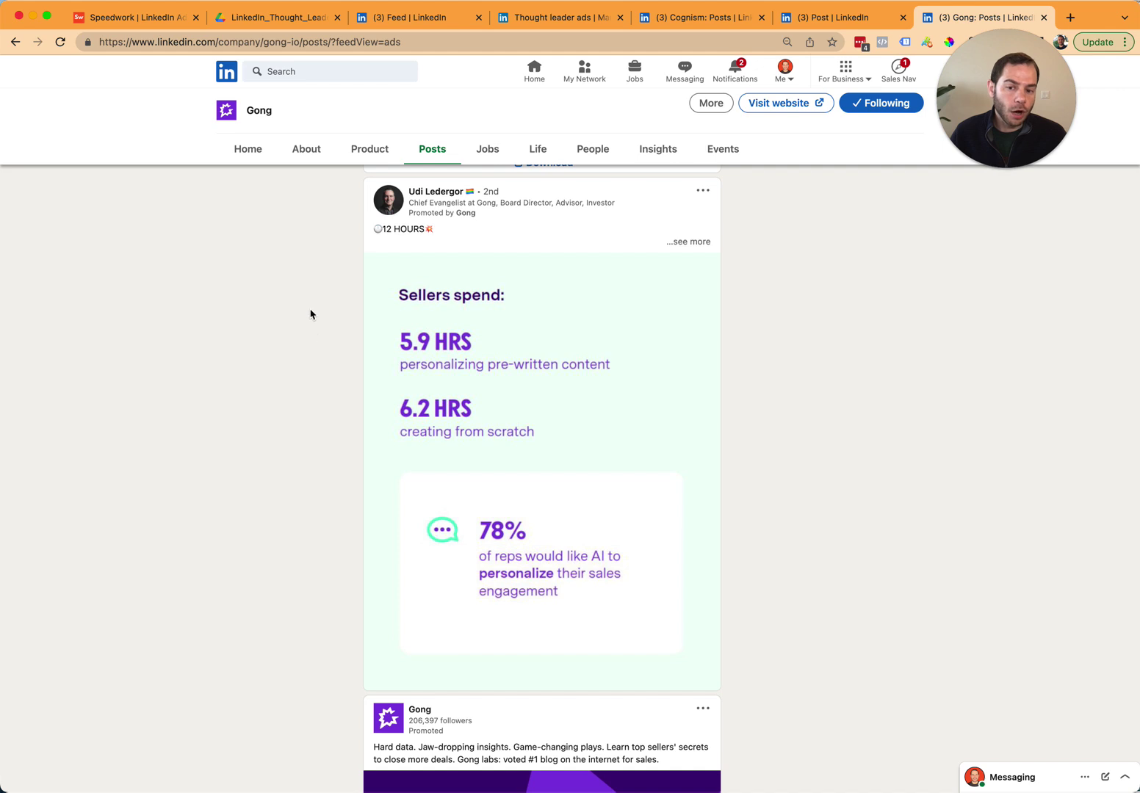
- Expand Udi Ledergor's promoted '12 hours' Gong post and copy its link
click(690, 242)
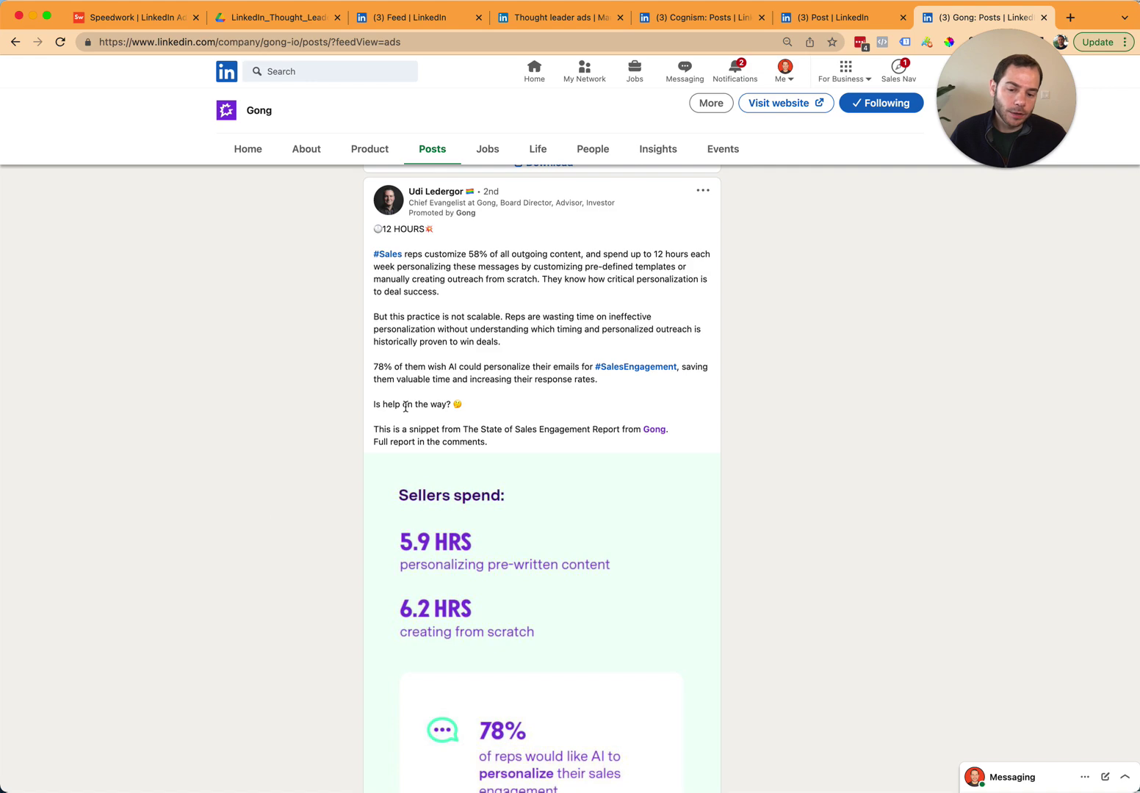
scroll(443, 488, down, 2)
scroll(443, 489, down, 1)
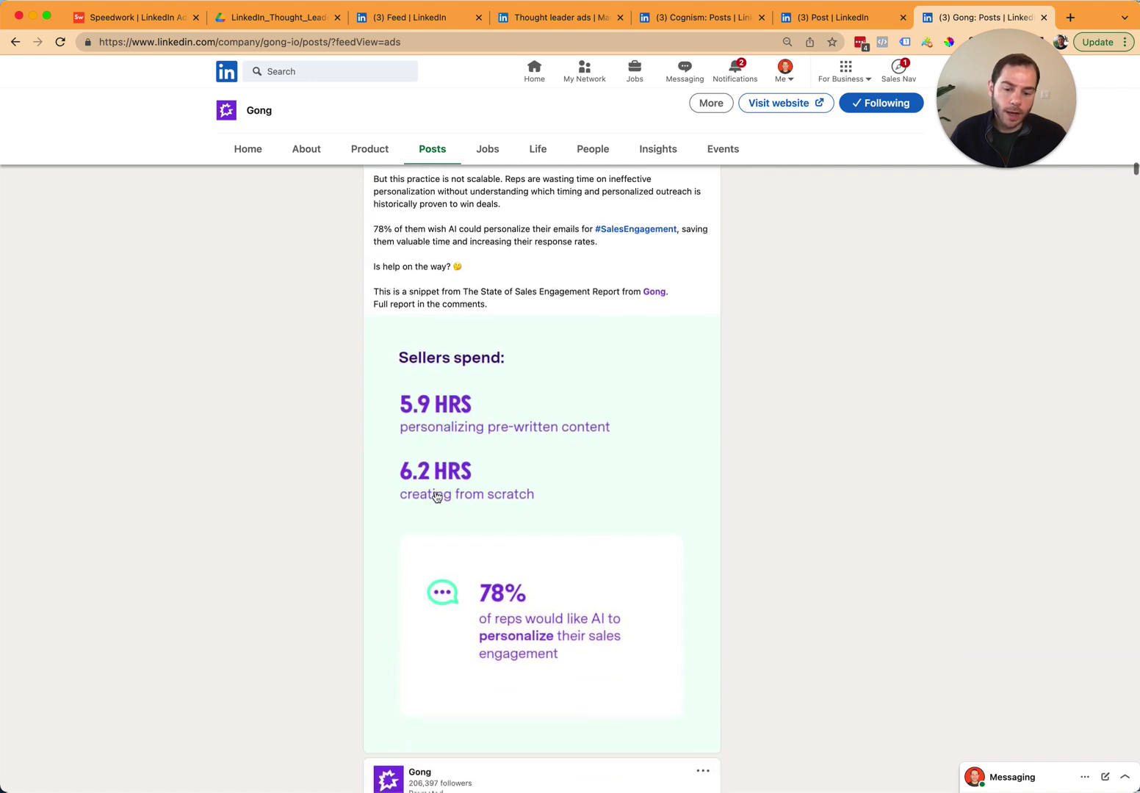
scroll(443, 488, up, 3)
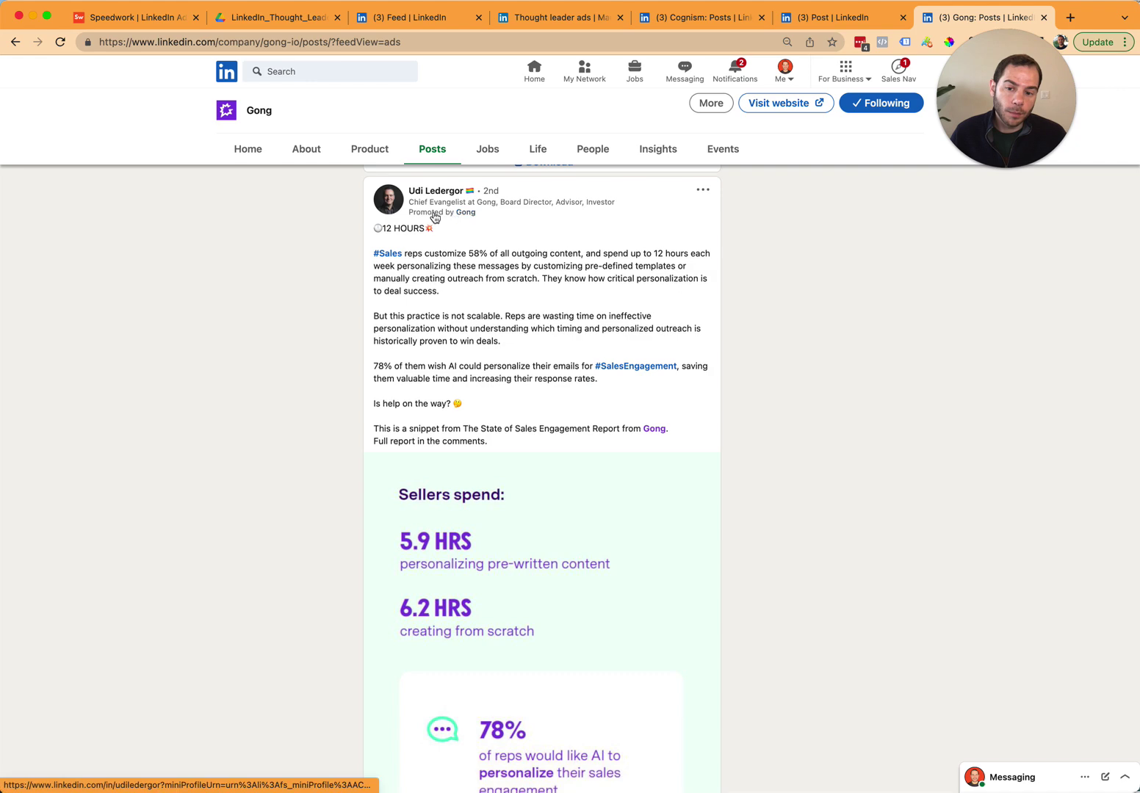
scroll(616, 546, down, 1)
scroll(616, 545, down, 3)
scroll(616, 526, down, 1)
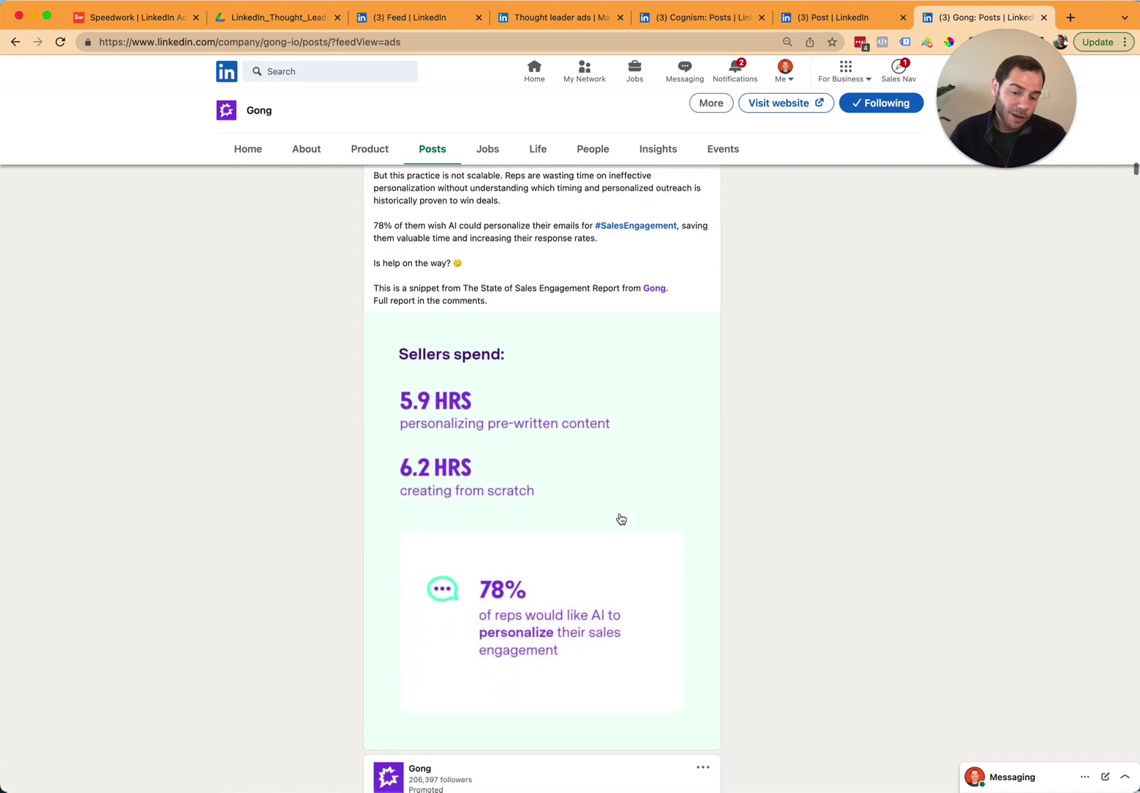
scroll(616, 517, up, 3)
scroll(541, 476, up, 1)
scroll(542, 476, up, 1)
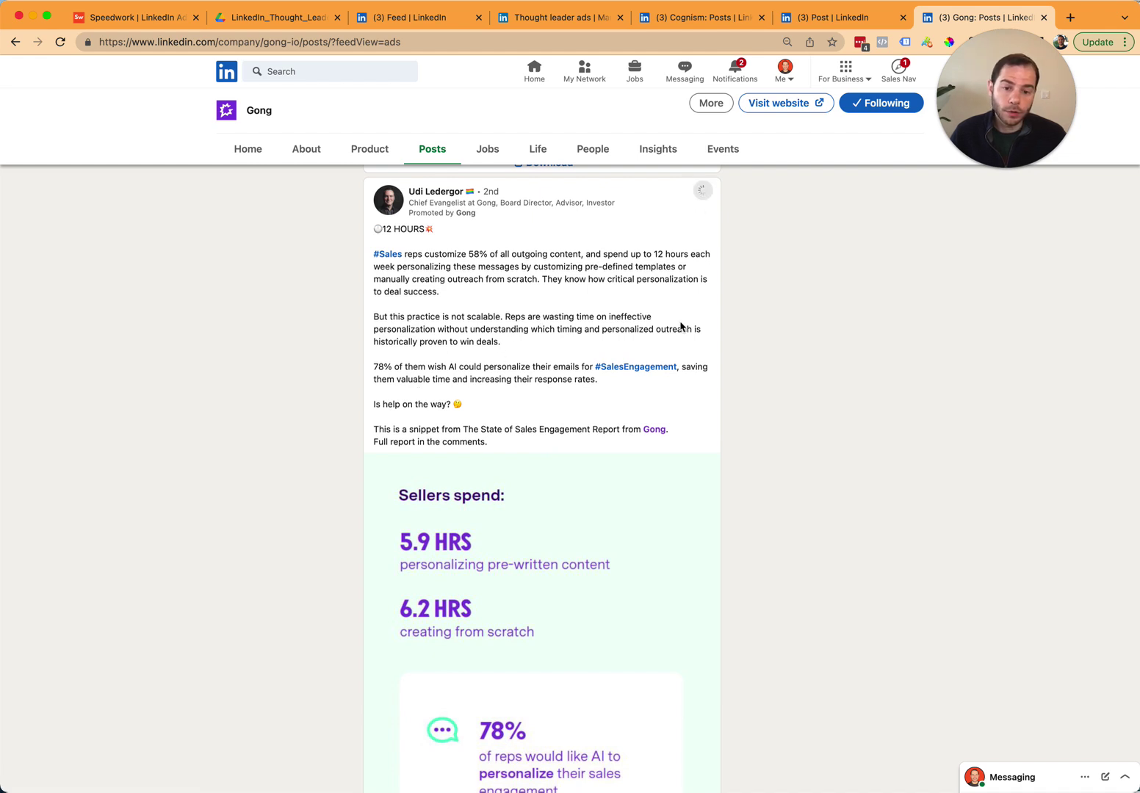
click(703, 190)
click(571, 264)
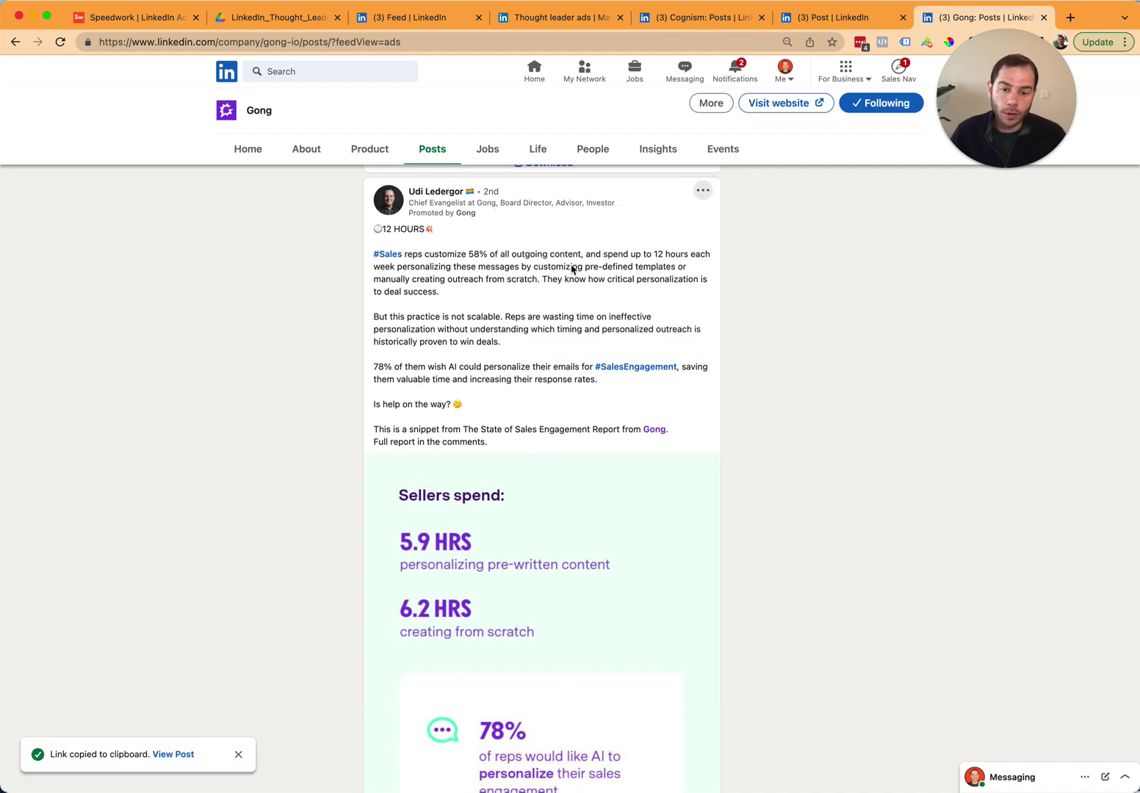
- Load the copied Gong '12 hours' post link in a new browser tab
key(super+t)
key(super+v)
key(Return)
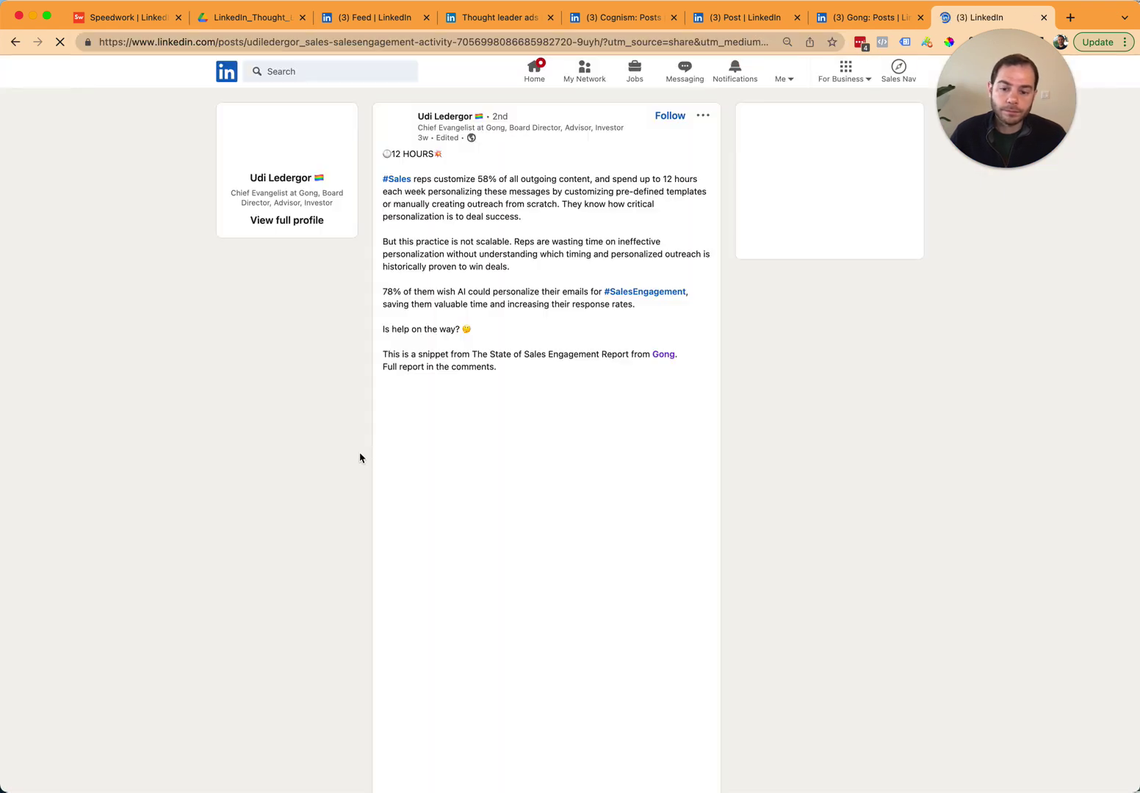
scroll(370, 445, down, 5)
scroll(369, 445, up, 2)
scroll(369, 445, up, 3)
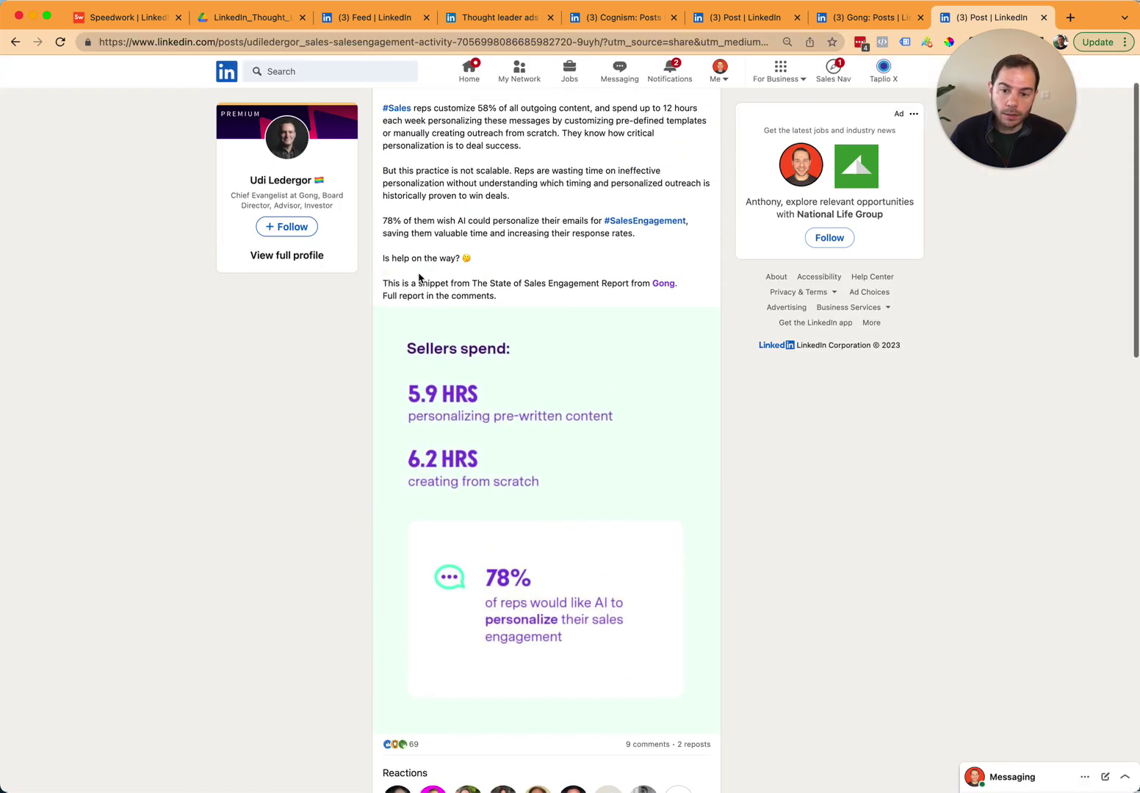
scroll(419, 276, up, 3)
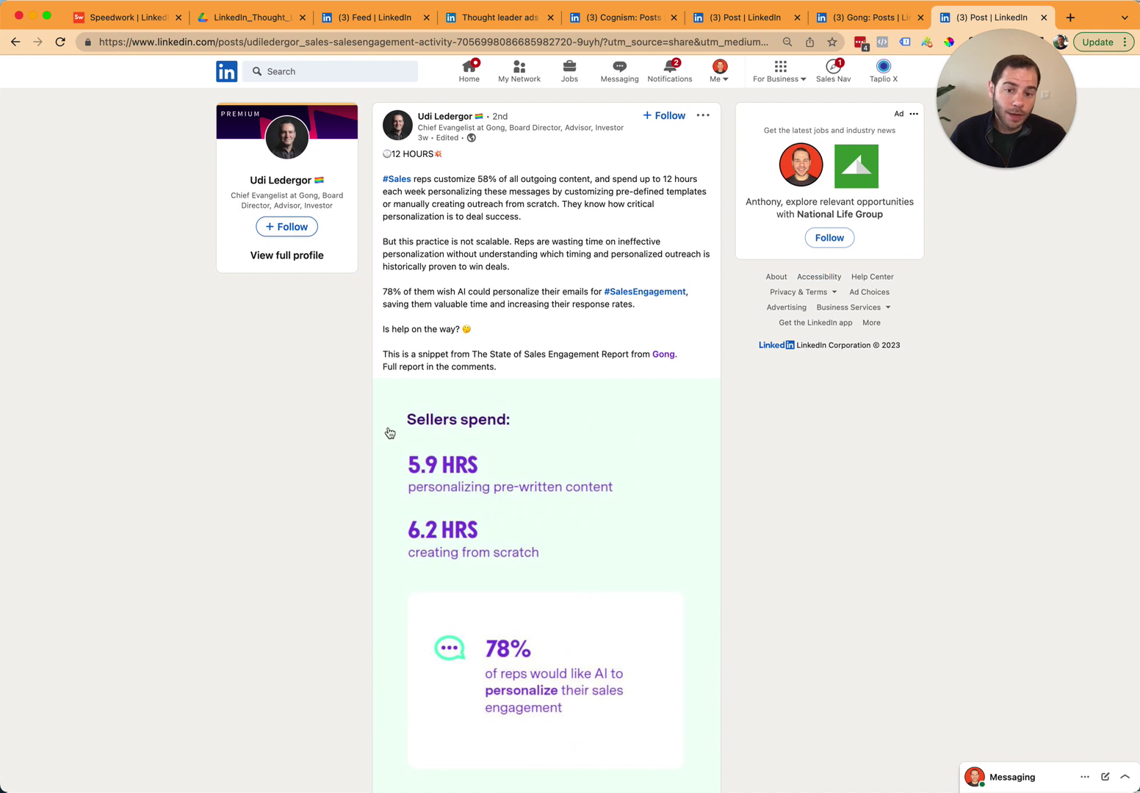
scroll(731, 390, down, 3)
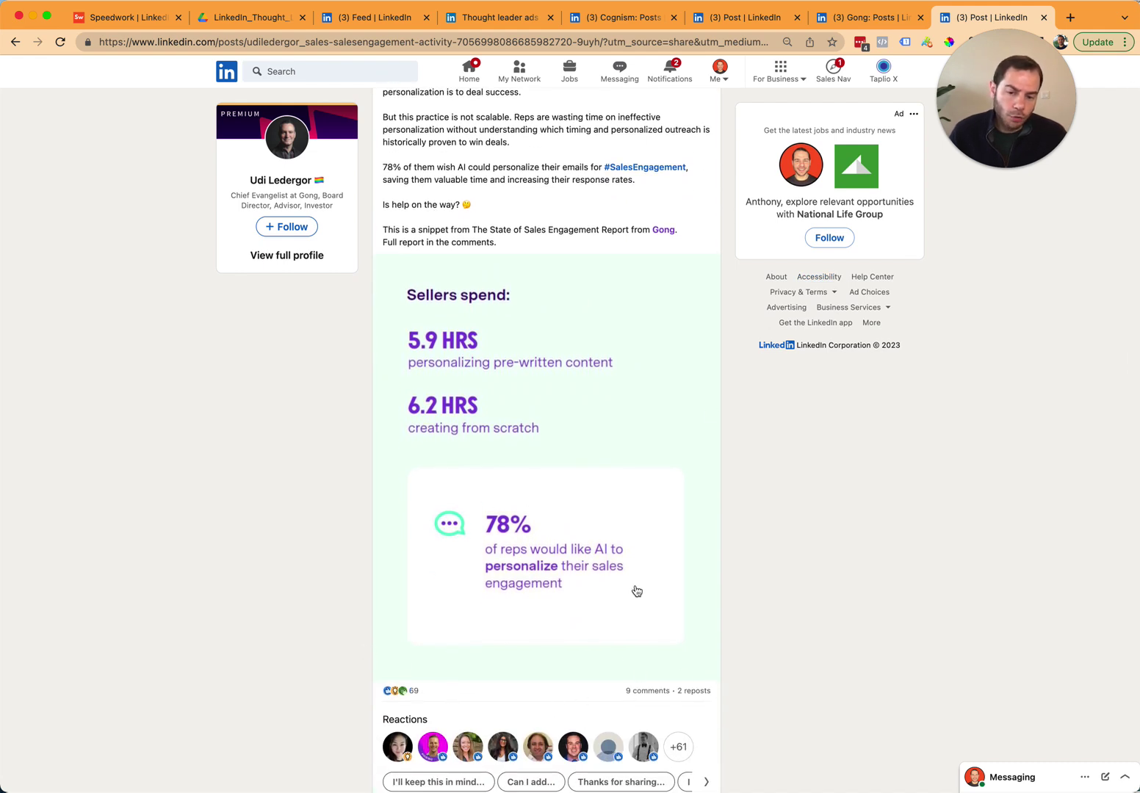
scroll(637, 592, up, 2)
scroll(686, 597, up, 2)
scroll(737, 580, down, 5)
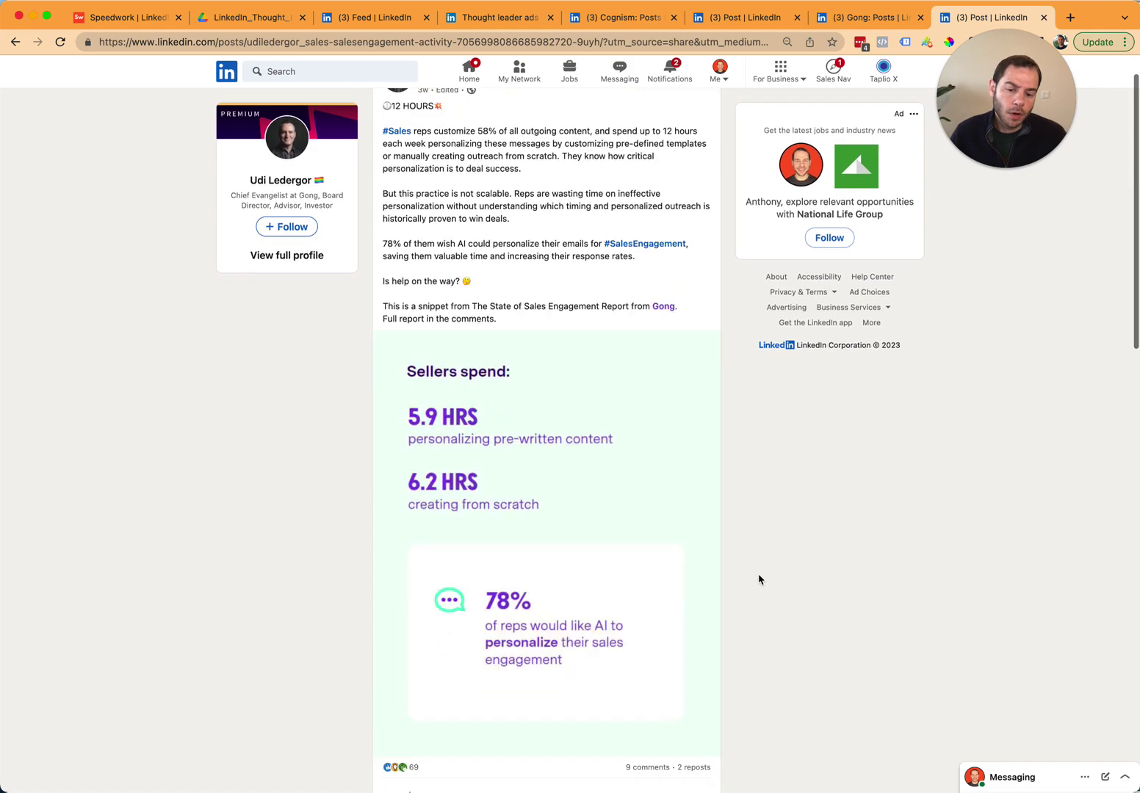
scroll(757, 577, down, 8)
scroll(757, 578, down, 6)
scroll(759, 575, down, 5)
scroll(759, 573, down, 2)
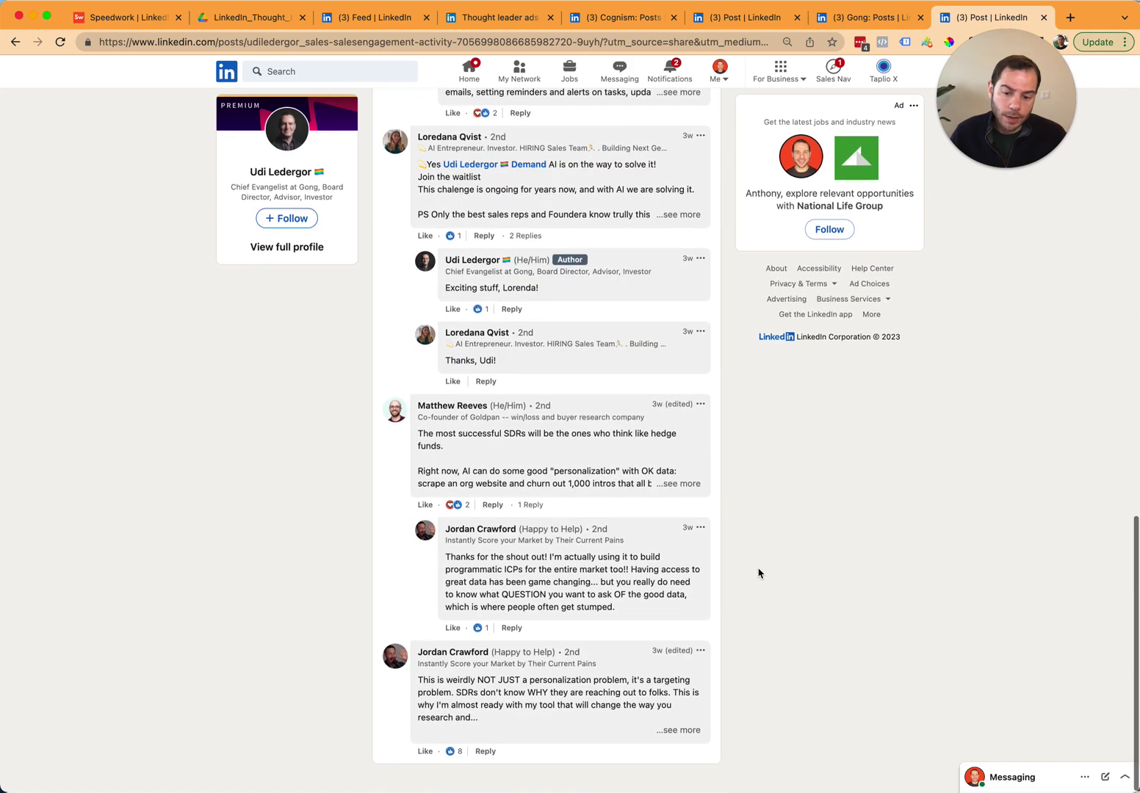
scroll(758, 573, up, 8)
scroll(759, 572, up, 5)
scroll(759, 572, up, 5)
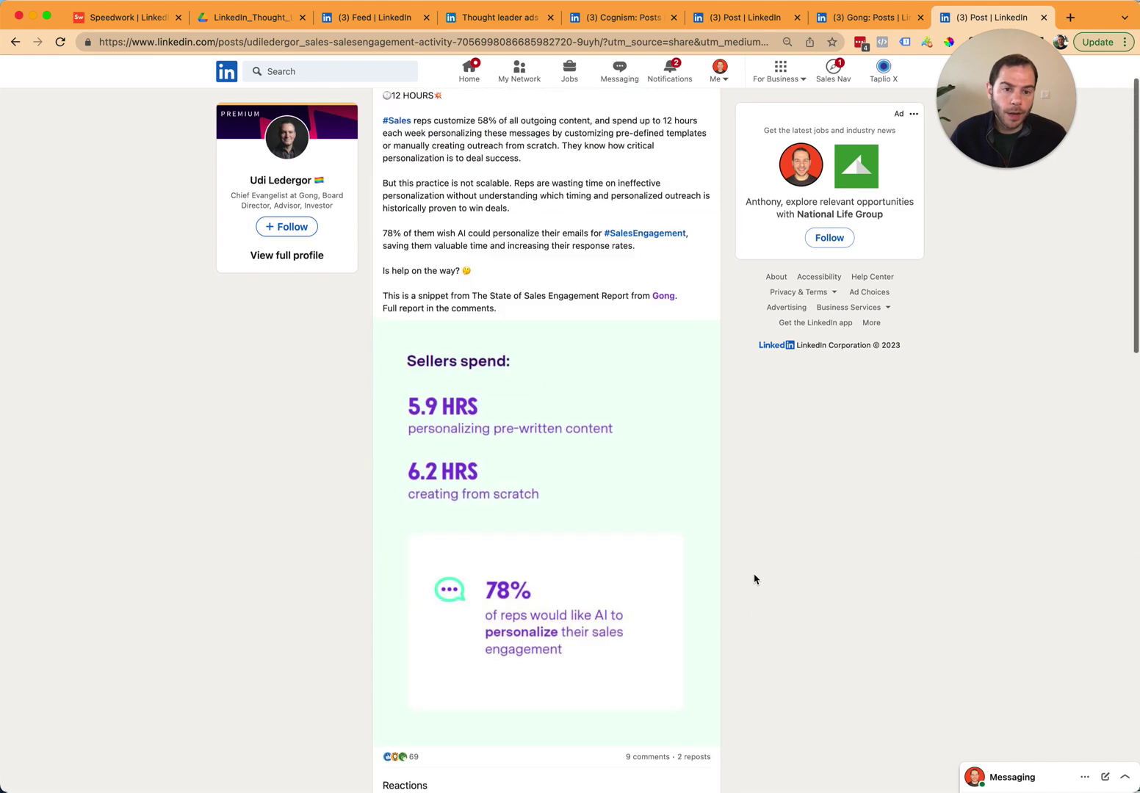
scroll(721, 552, up, 3)
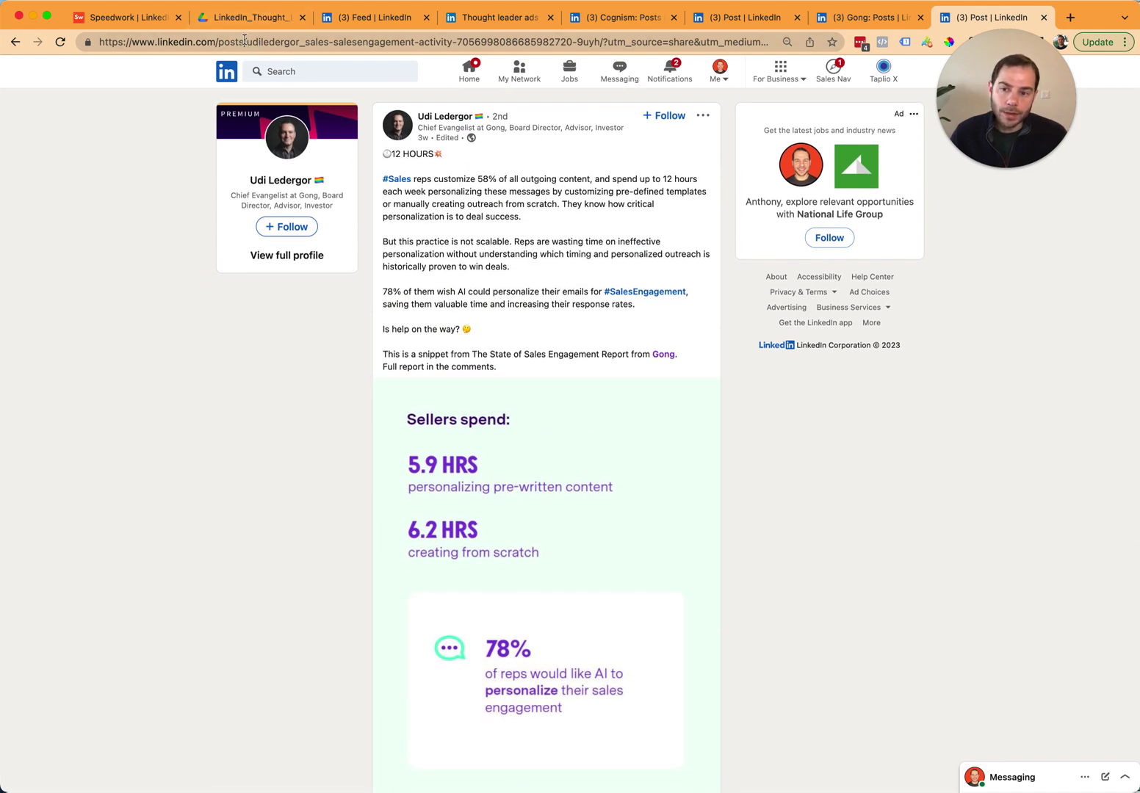
- Return to the Thought Leader Ads PDF and reach its final page 12, 'Product questions'
click(265, 16)
scroll(592, 436, down, 10)
scroll(592, 436, down, 8)
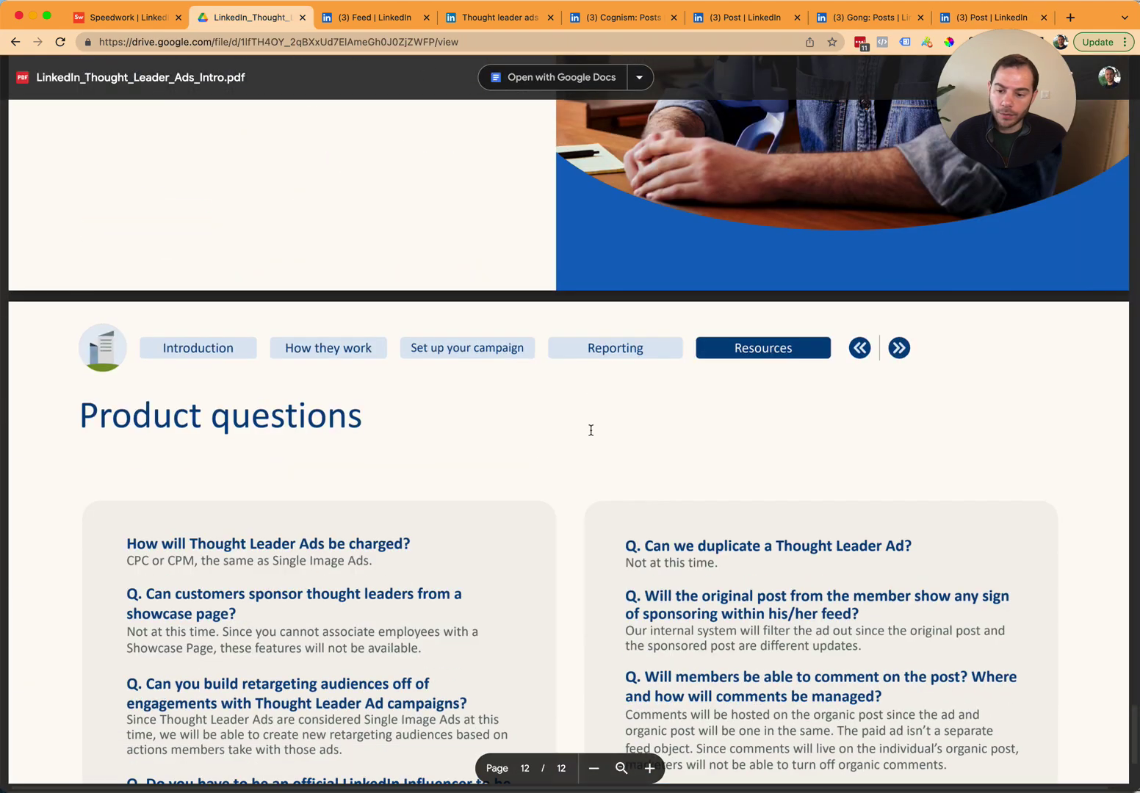
scroll(592, 436, down, 4)
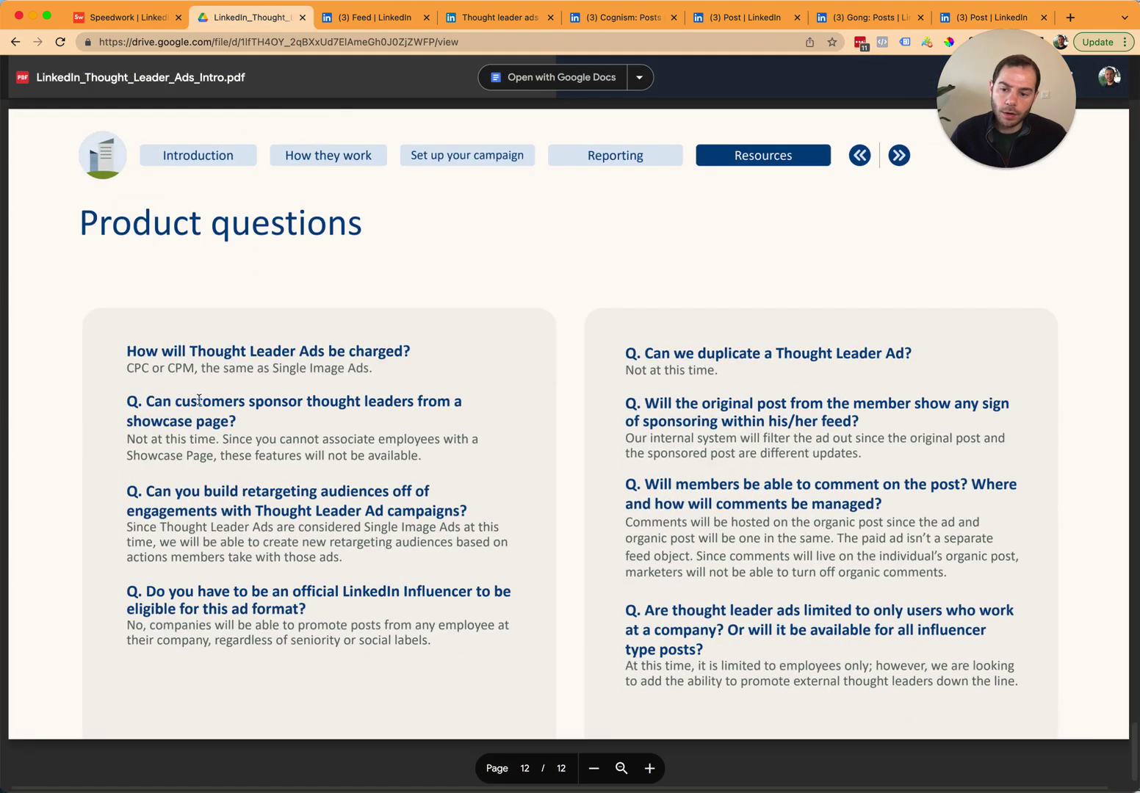